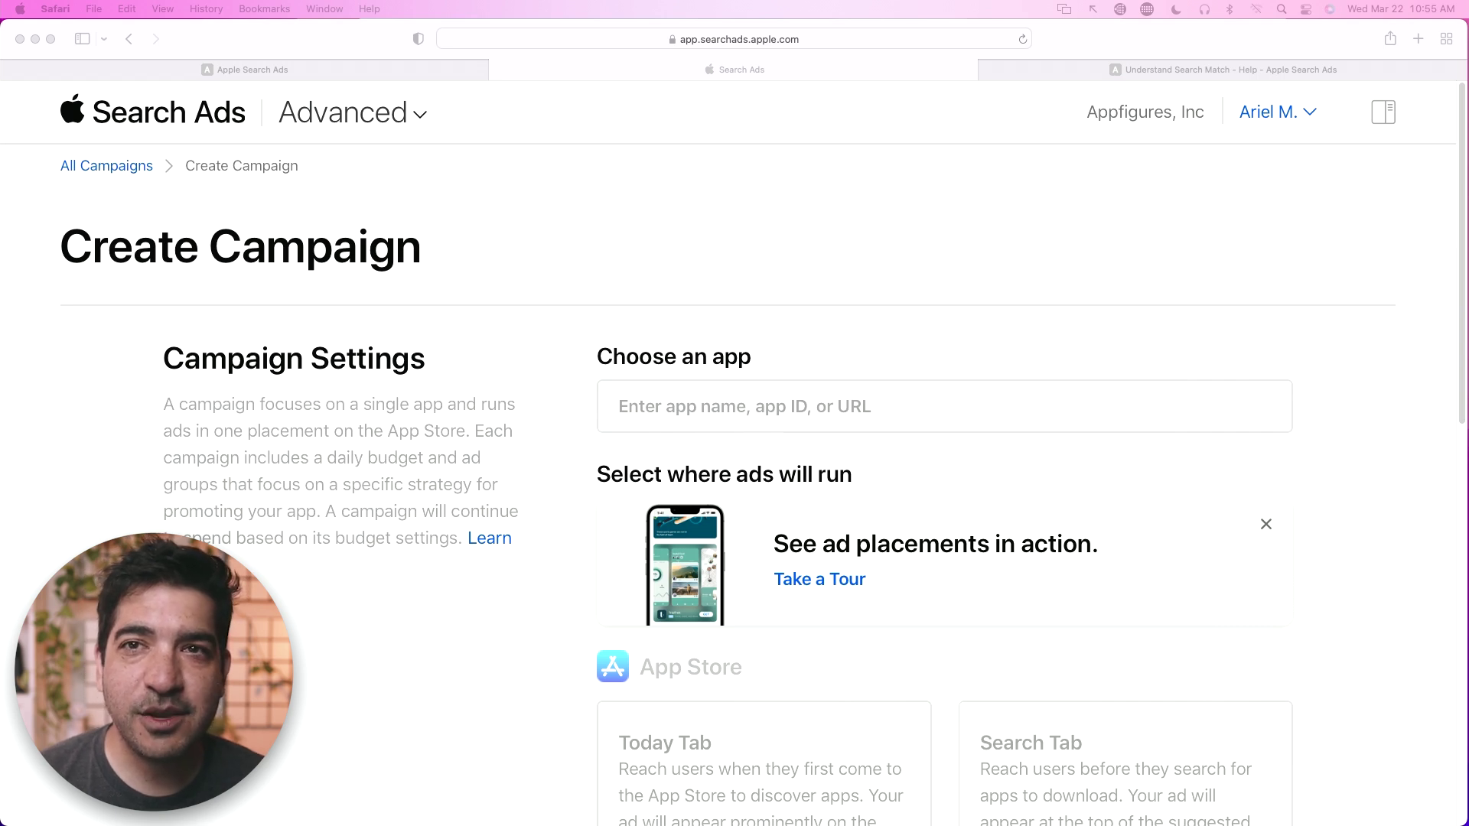
# Choose Analytics by Appfigures as the app to promote and bring up the App Store ad placement options.
pyautogui.moveTo(391, 67)
pyautogui.mouseDown()
pyautogui.moveTo(463, 134)
pyautogui.moveTo(392, 72)
pyautogui.mouseUp()
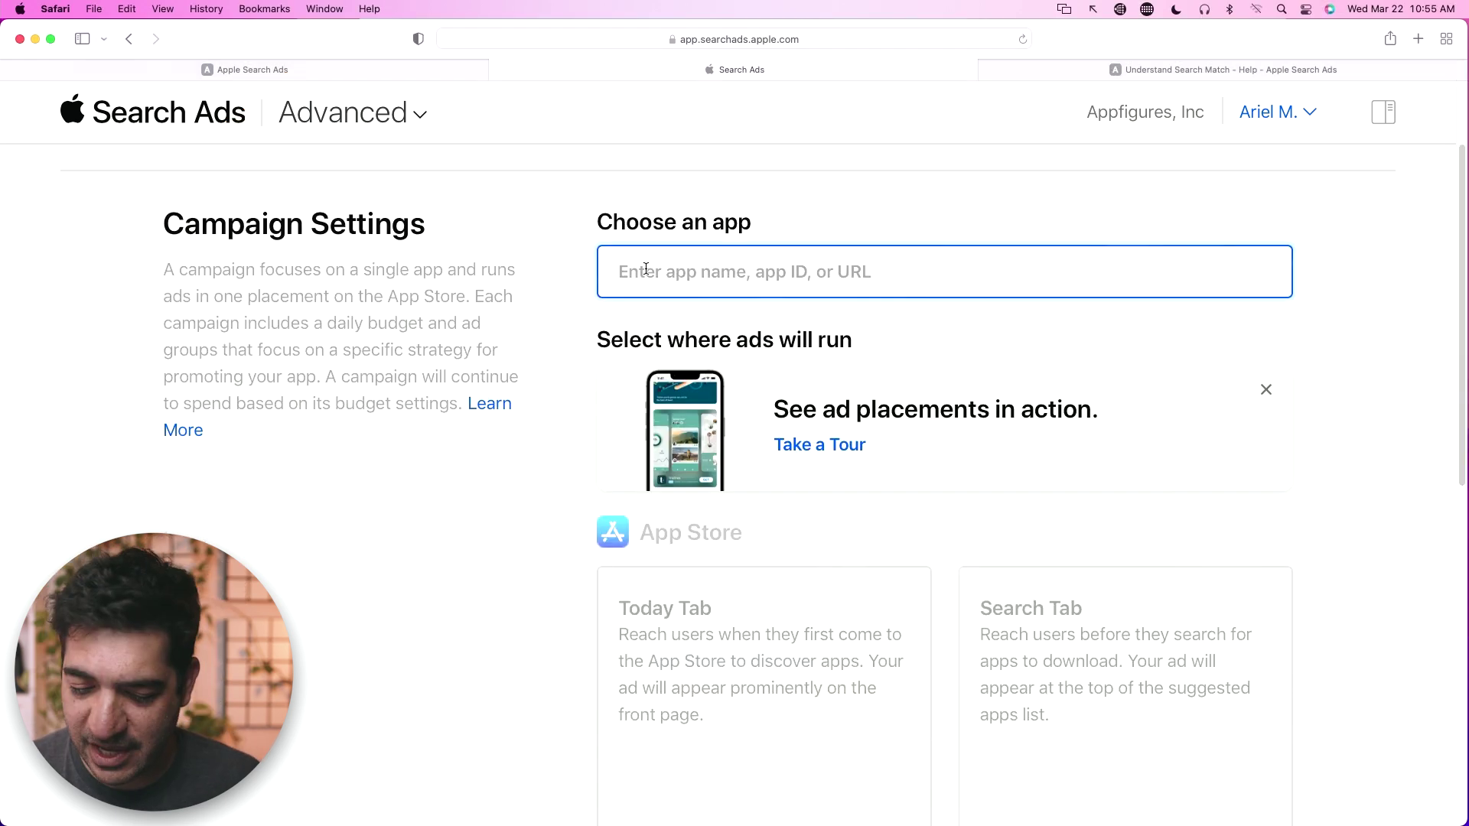
pyautogui.write('Ana')
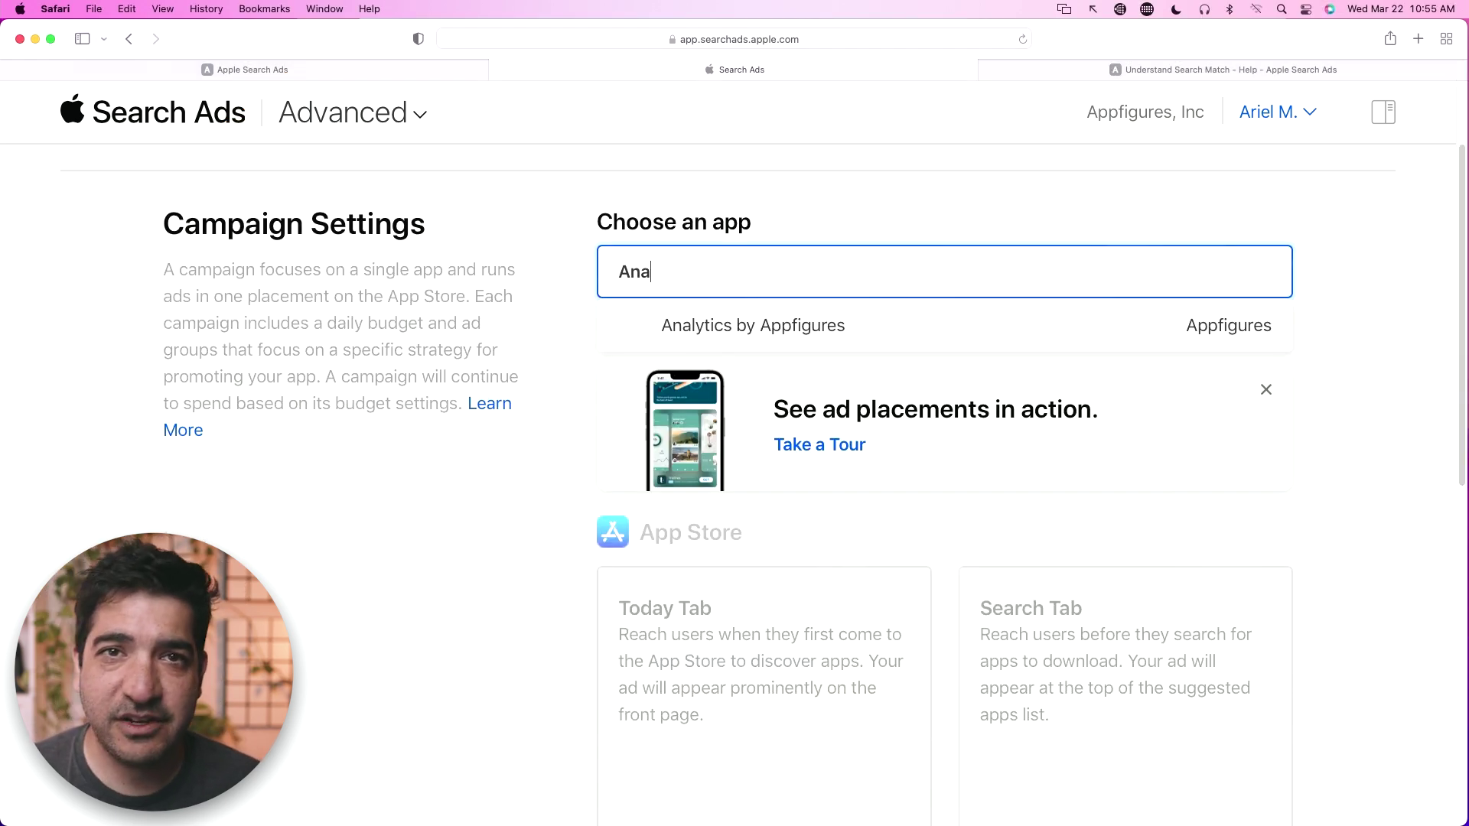
pyautogui.press('Return')
pyautogui.scroll(-3, 584, 415)
pyautogui.scroll(-3, 584, 414)
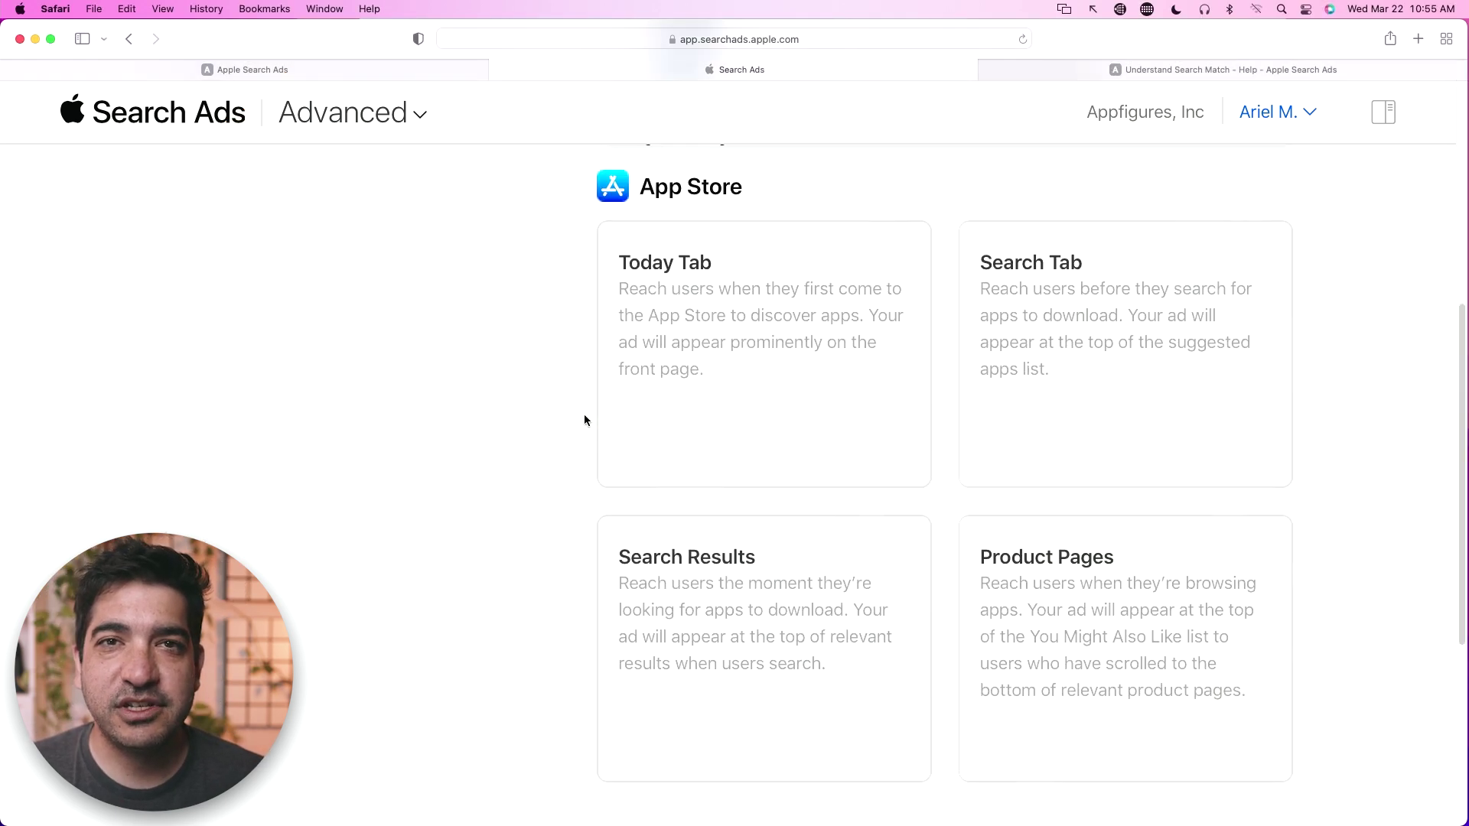
pyautogui.scroll(1, 585, 420)
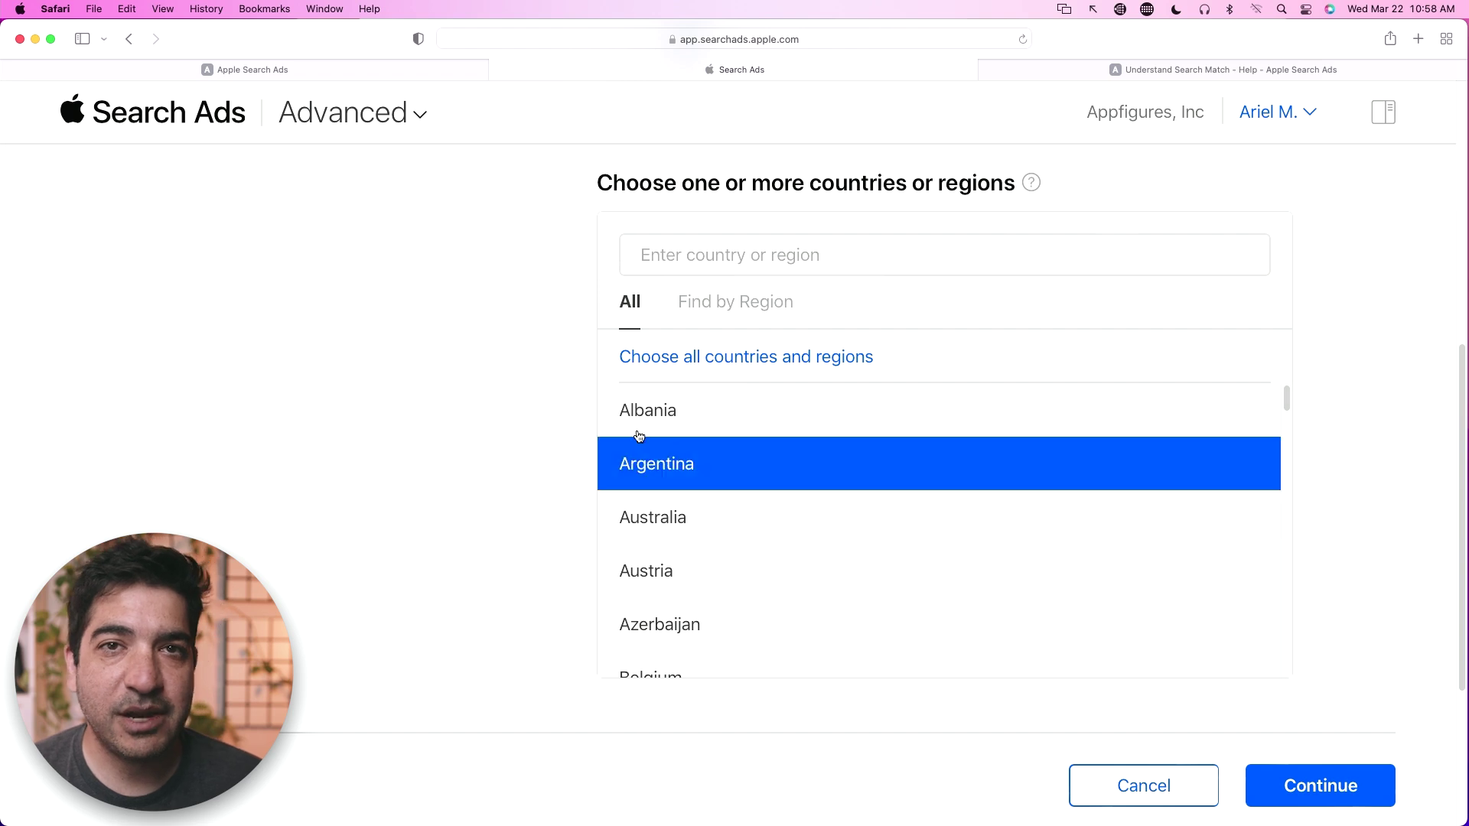
# Find and select United States as the campaign's country or region.
pyautogui.click(721, 266)
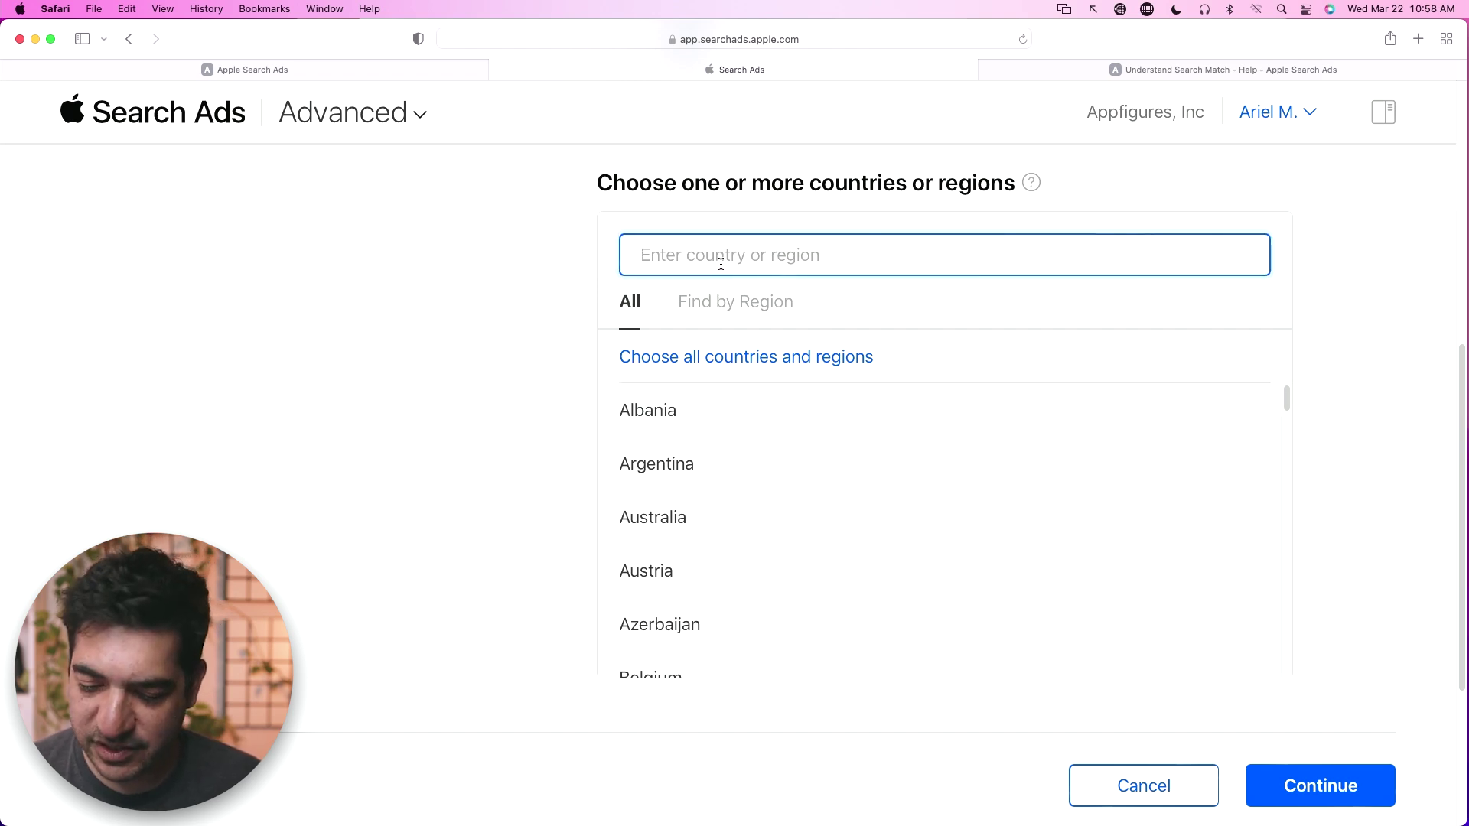
pyautogui.write('uni')
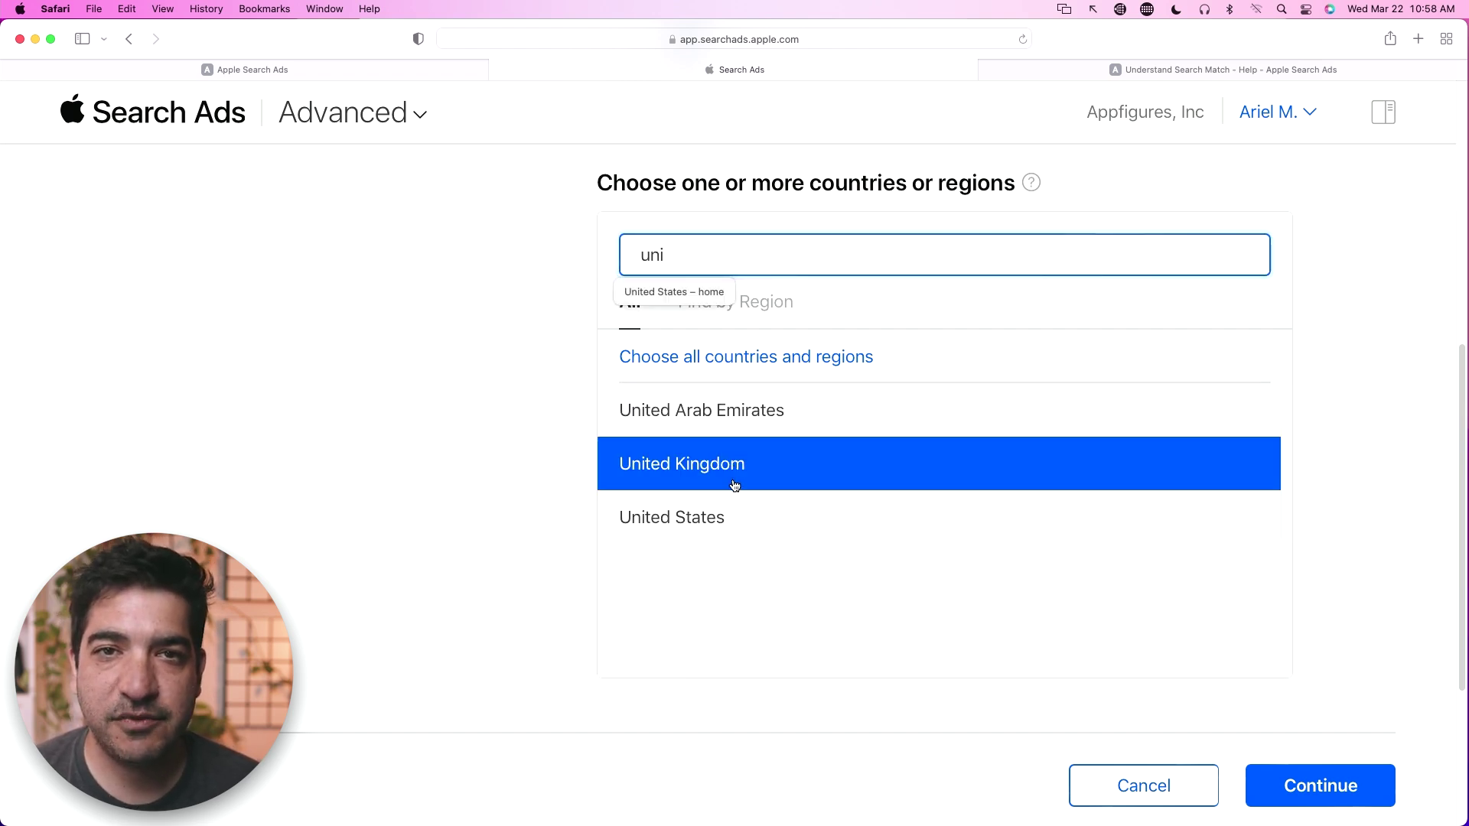
pyautogui.click(728, 517)
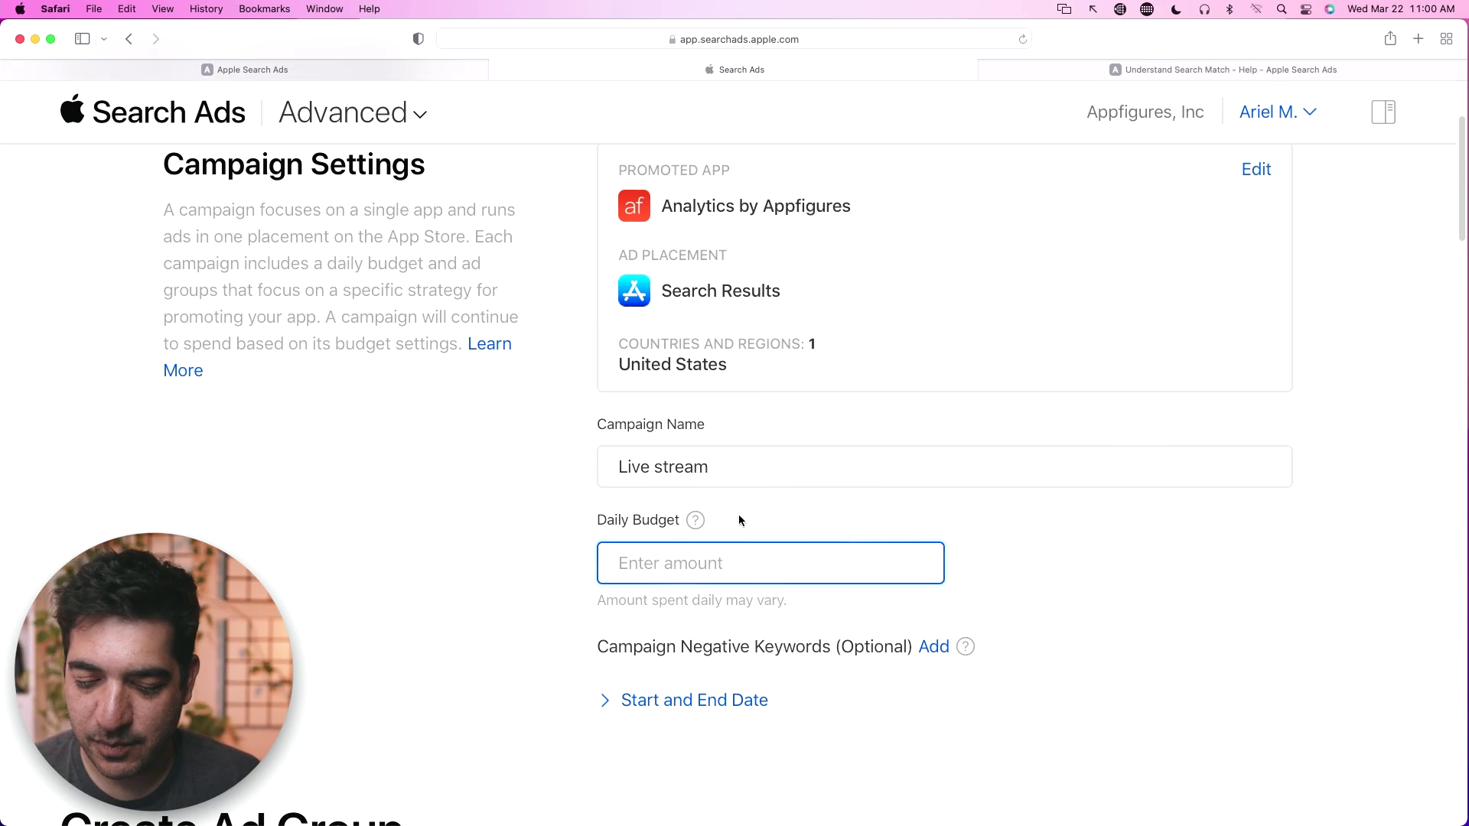
# Set the campaign's daily budget to $50.00.
pyautogui.write('50')
pyautogui.click(973, 580)
pyautogui.scroll(-2, 956, 593)
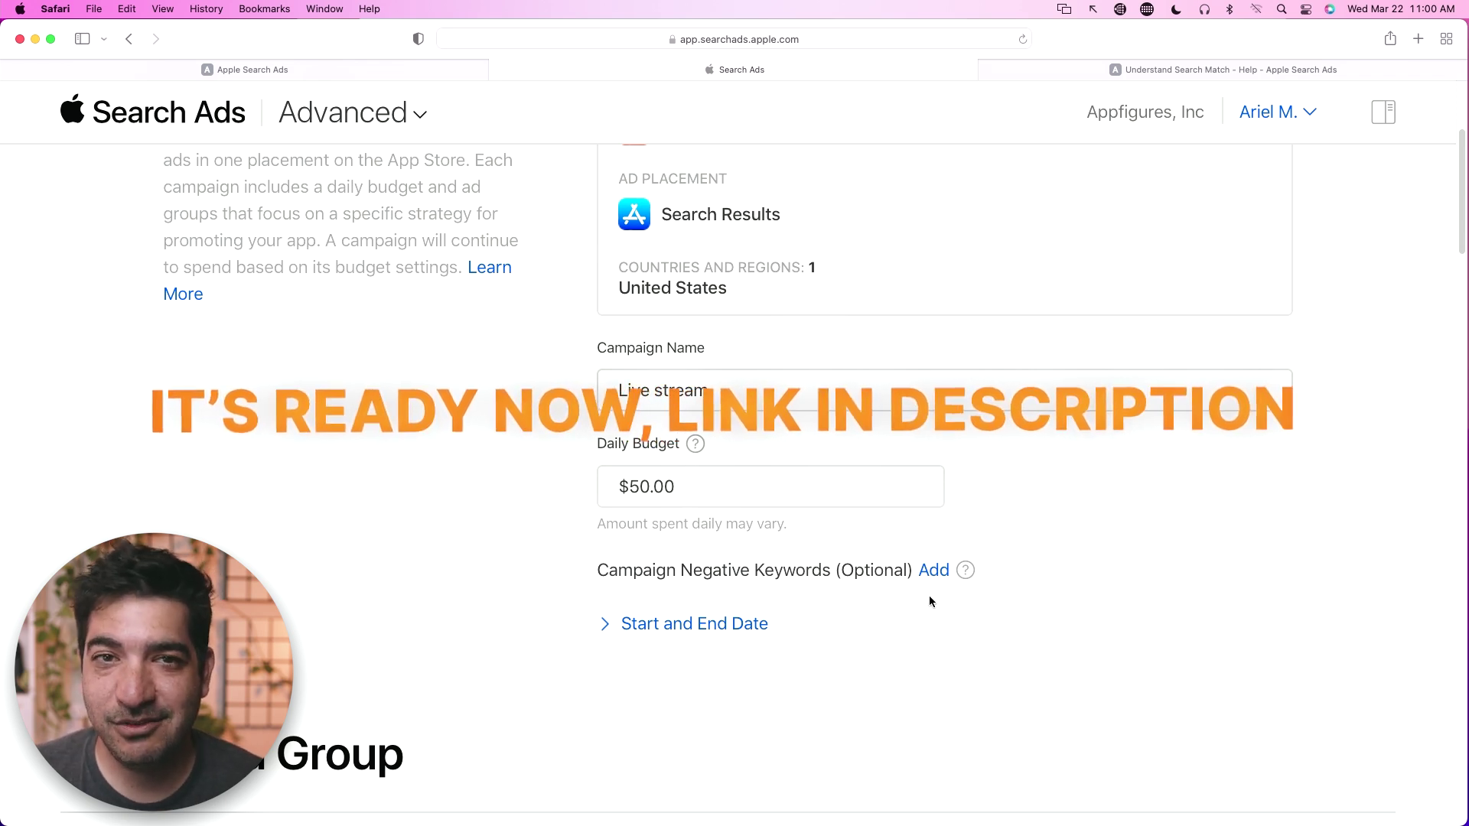
pyautogui.scroll(-2, 925, 604)
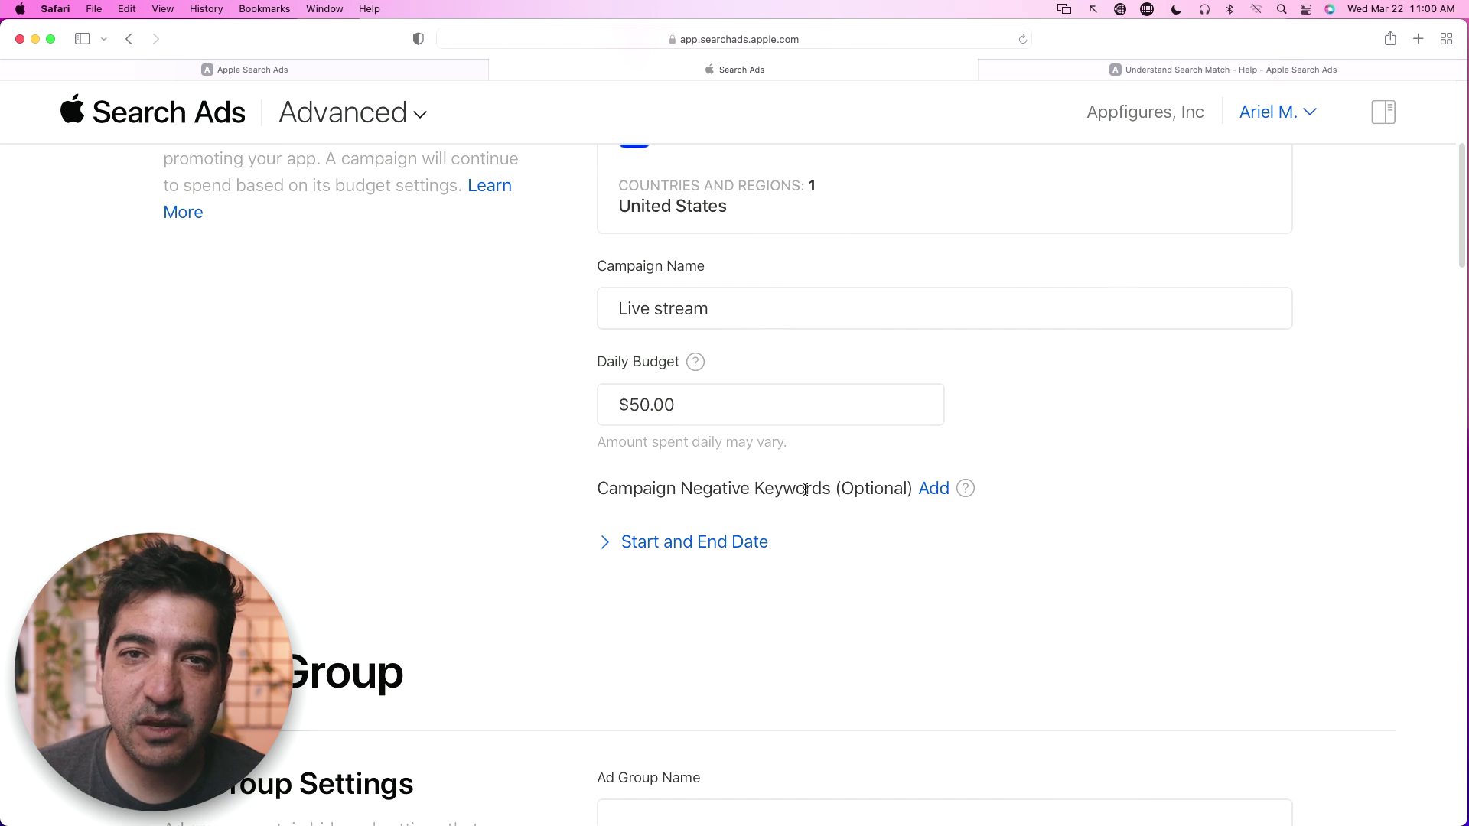
pyautogui.moveTo(801, 488); pyautogui.dragTo(709, 493)
pyautogui.click(710, 493)
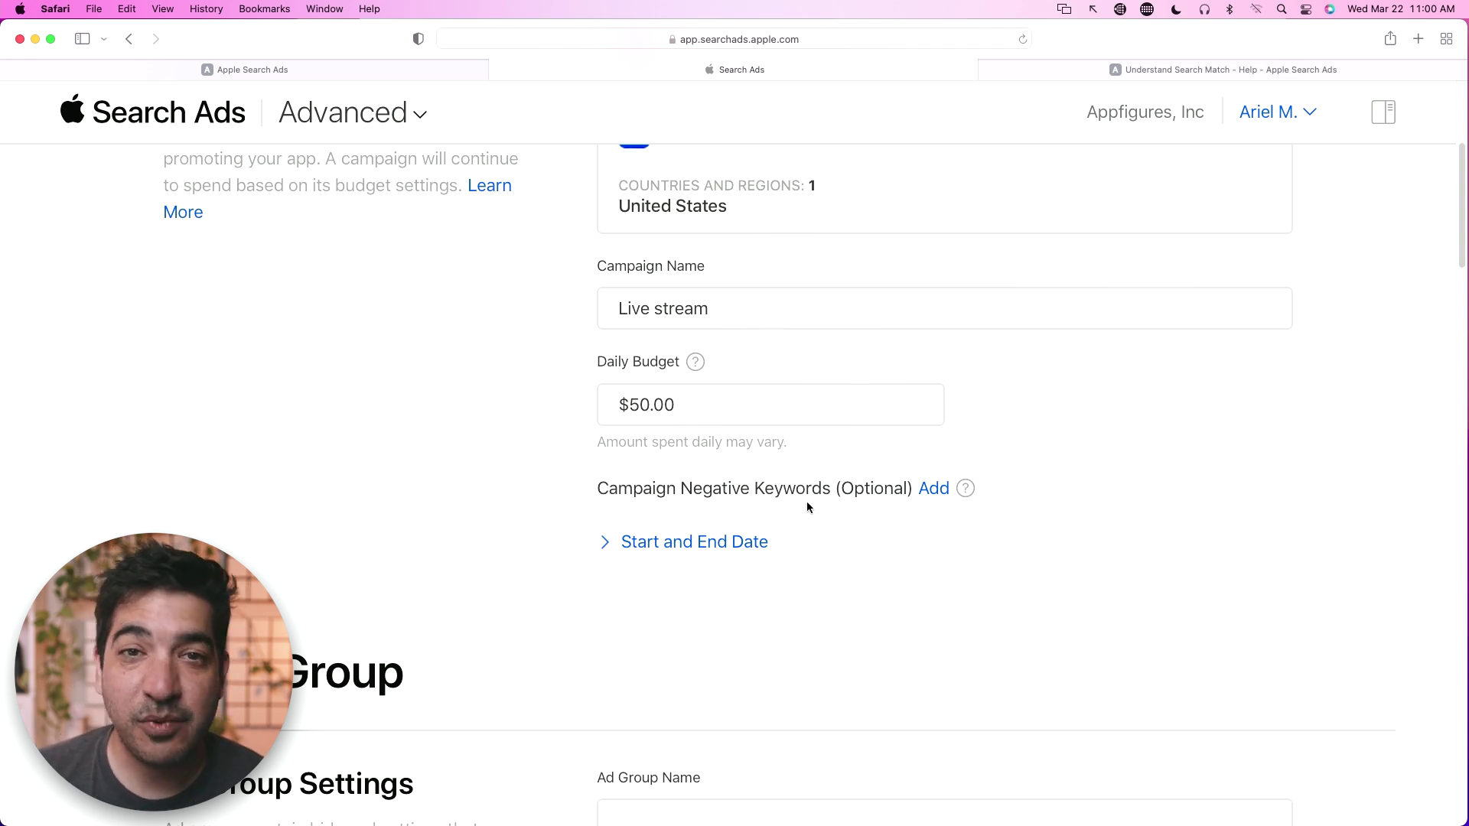
# Review the campaign's start and end date settings and collapse them again.
pyautogui.scroll(-1, 850, 514)
pyautogui.click(702, 533)
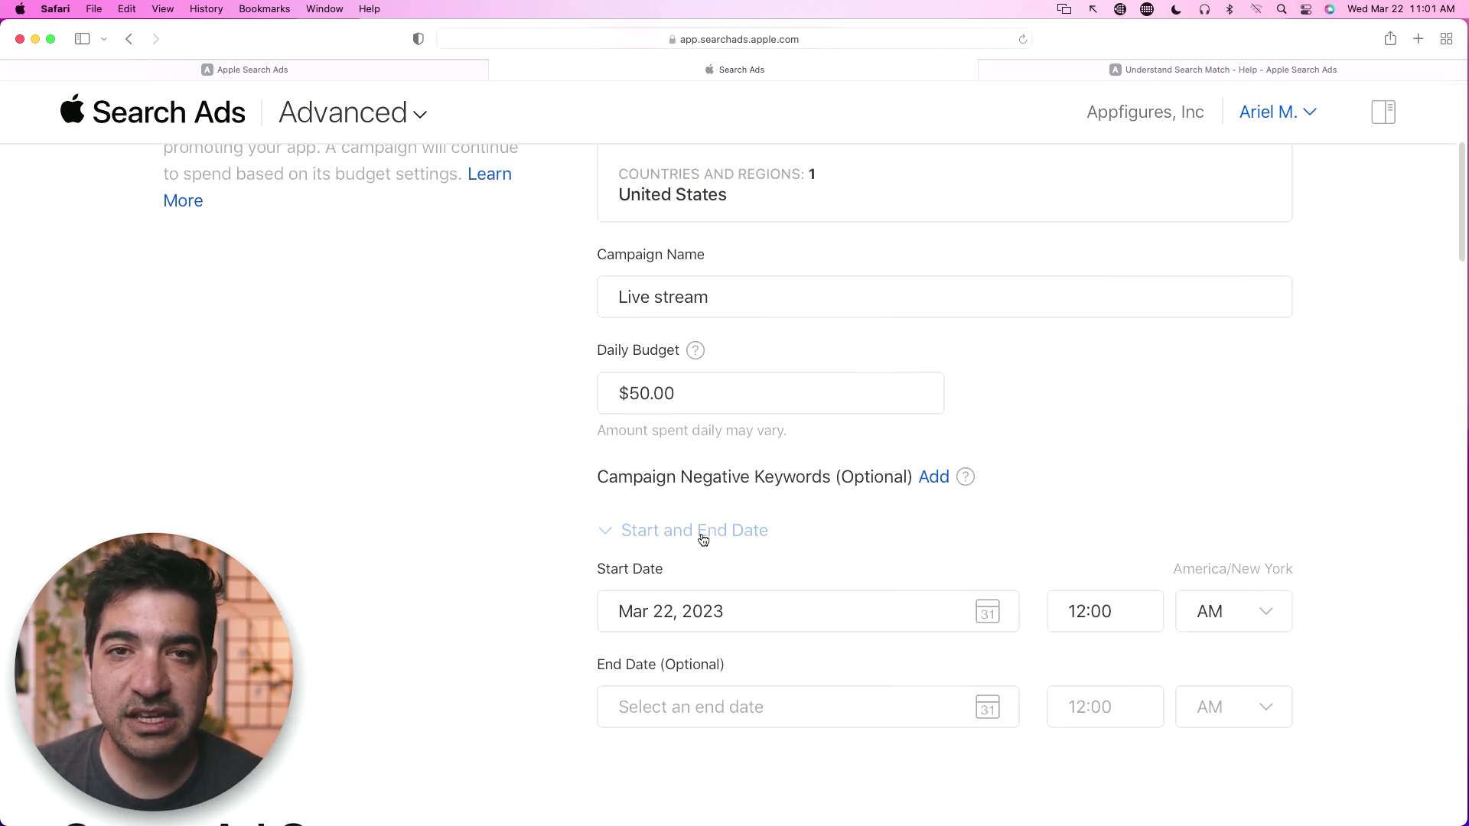
pyautogui.scroll(-2, 872, 559)
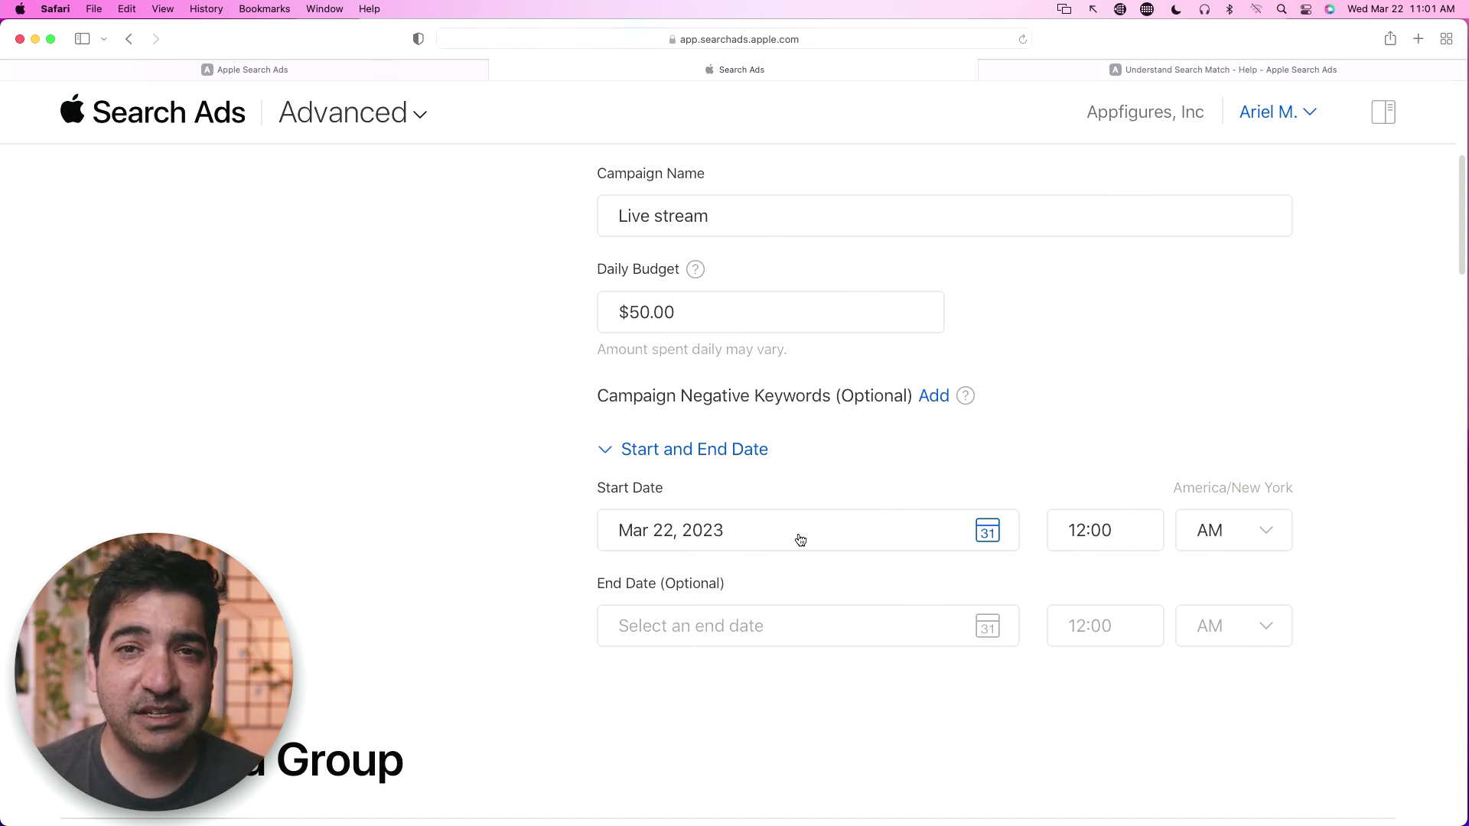
pyautogui.click(718, 458)
# Name the ad group Main and set its default max CPT bid to $1.00.
pyautogui.scroll(-5, 695, 536)
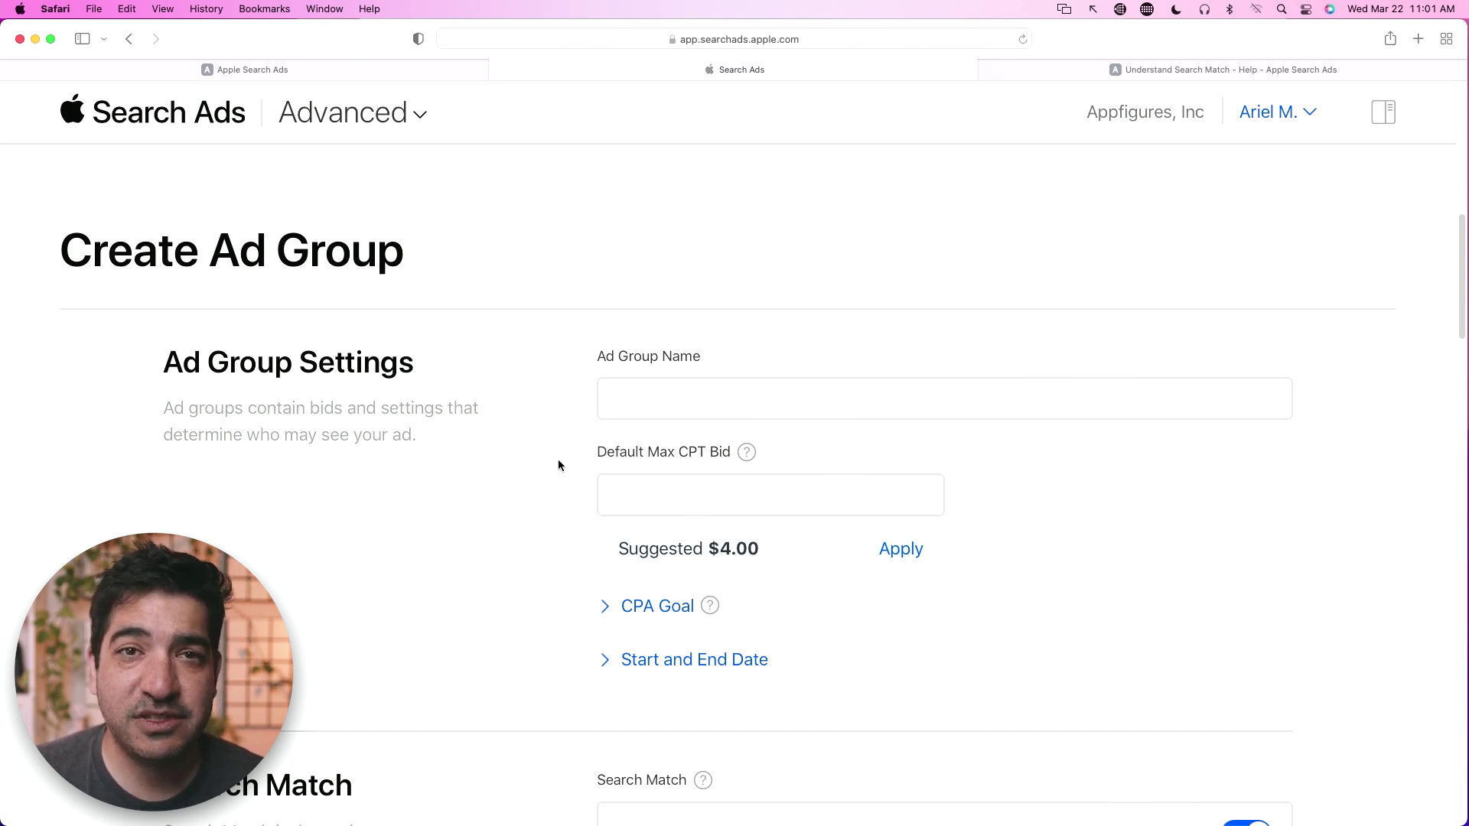
pyautogui.scroll(-2, 559, 464)
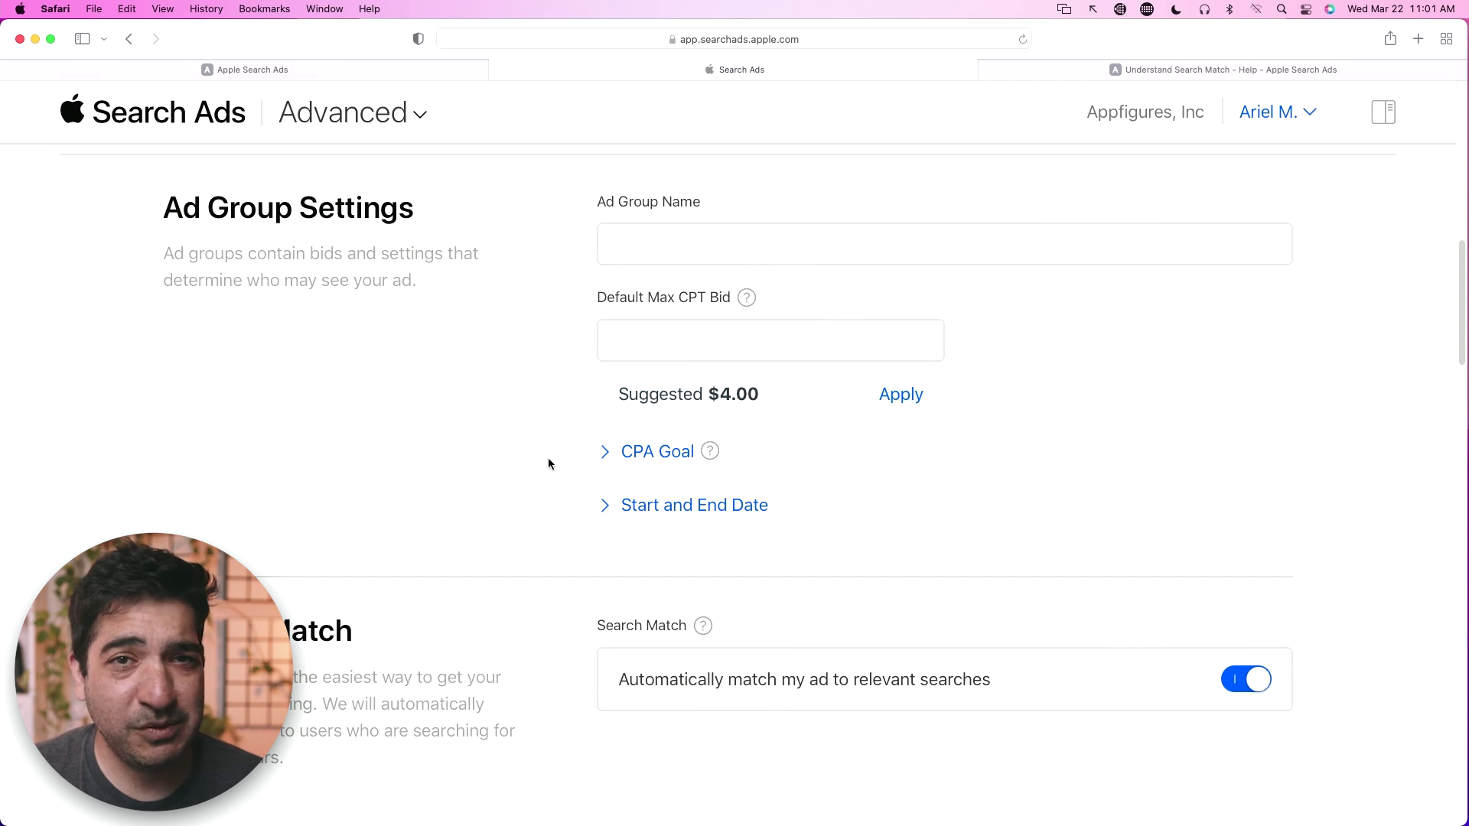
pyautogui.scroll(1, 548, 463)
pyautogui.click(630, 307)
pyautogui.write('Main')
pyautogui.click(633, 410)
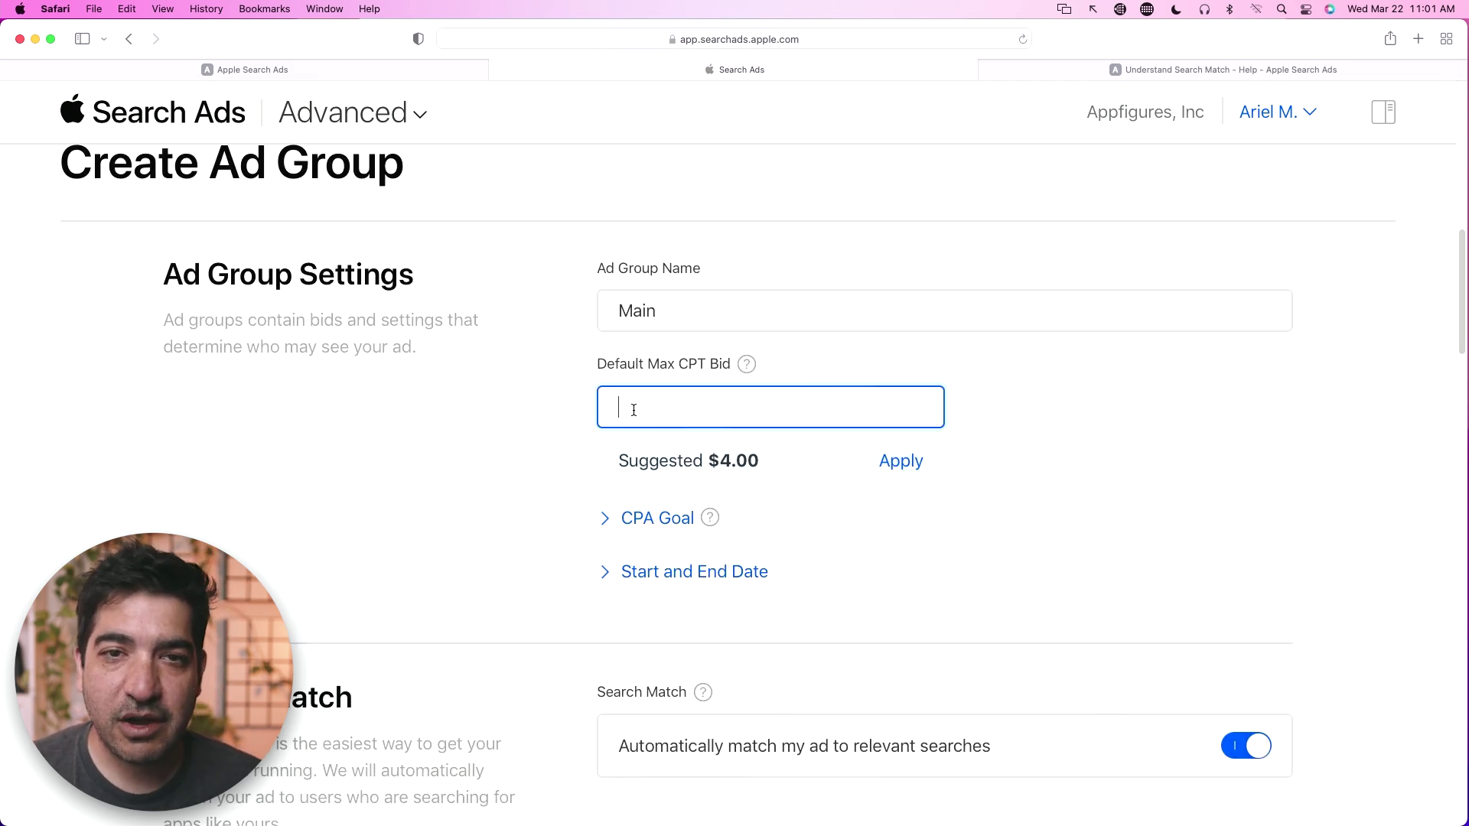
pyautogui.write('1')
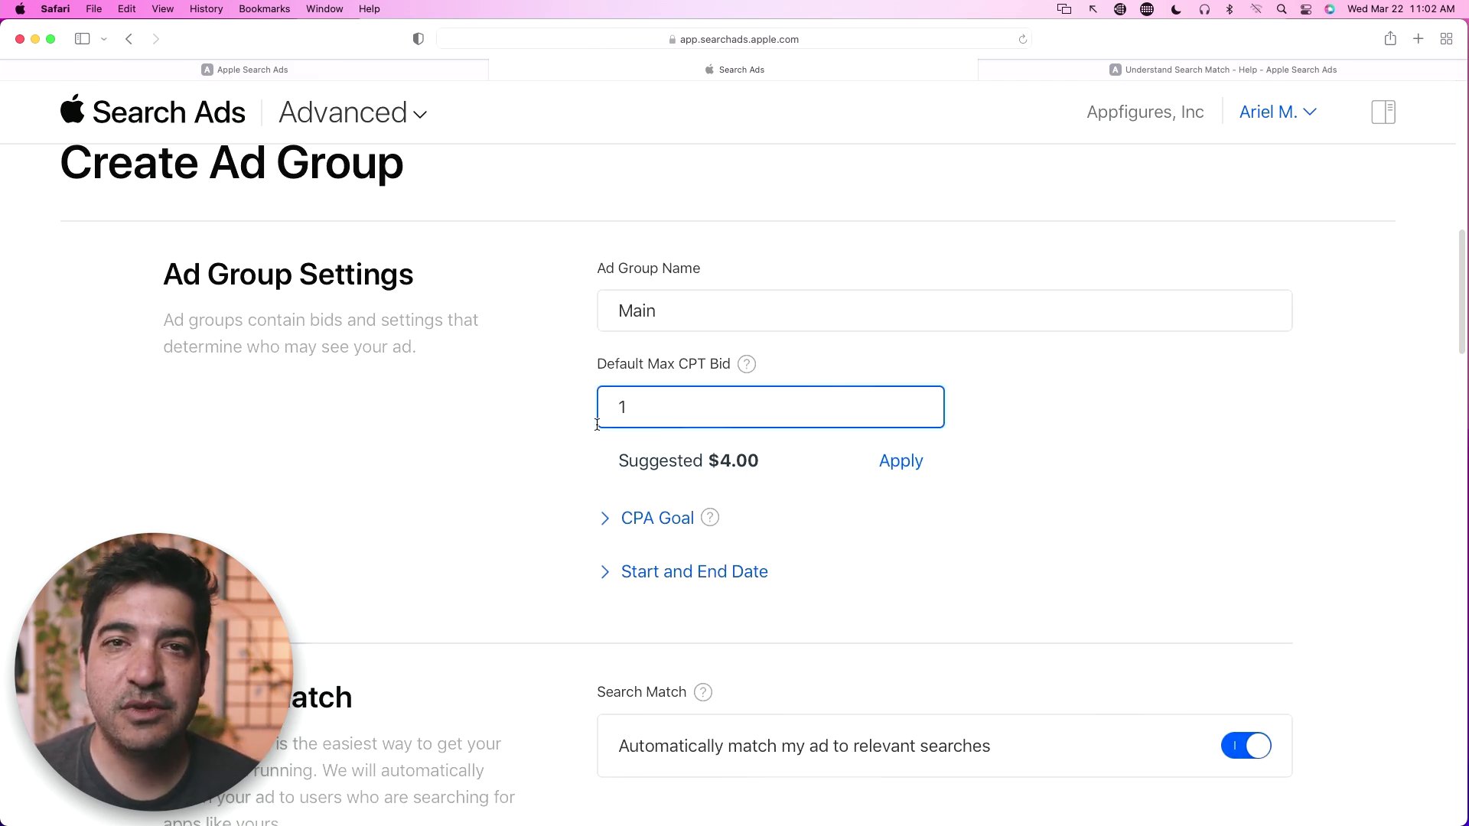
pyautogui.click(561, 466)
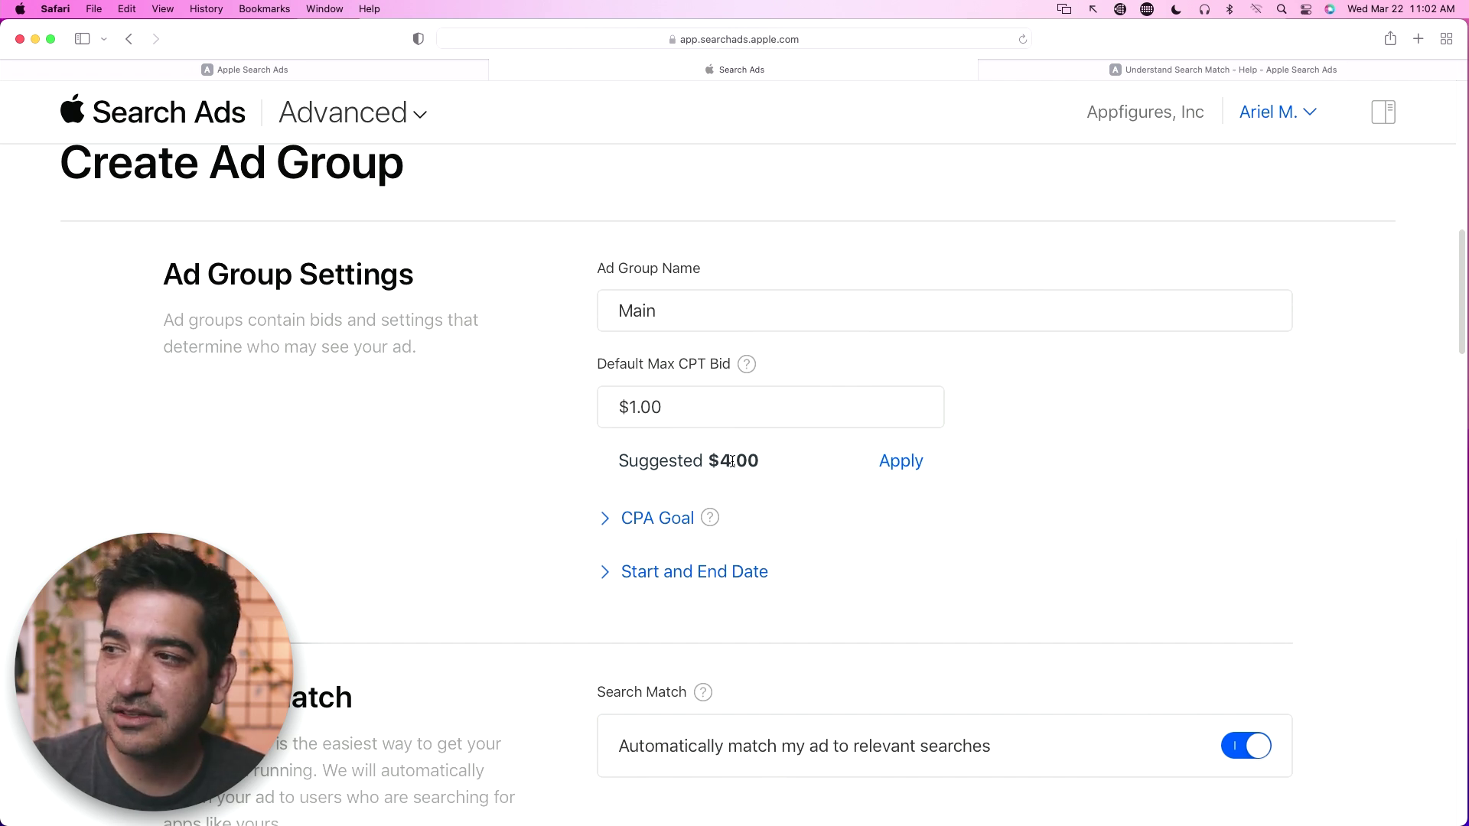
# Check the ad group's Search Match setting and consult the Understand Search Match help page.
pyautogui.scroll(-5, 732, 461)
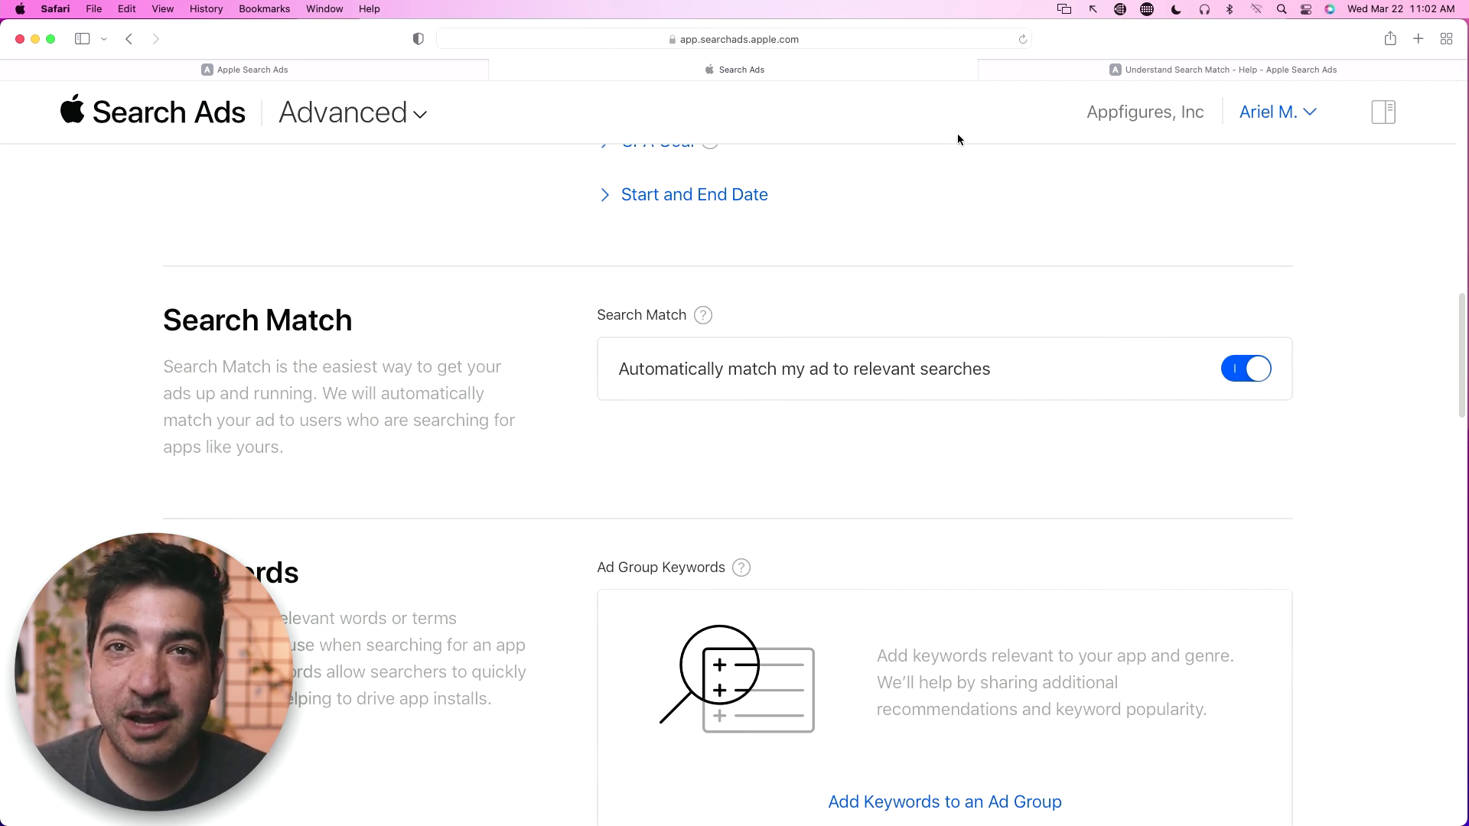
pyautogui.moveTo(1022, 72)
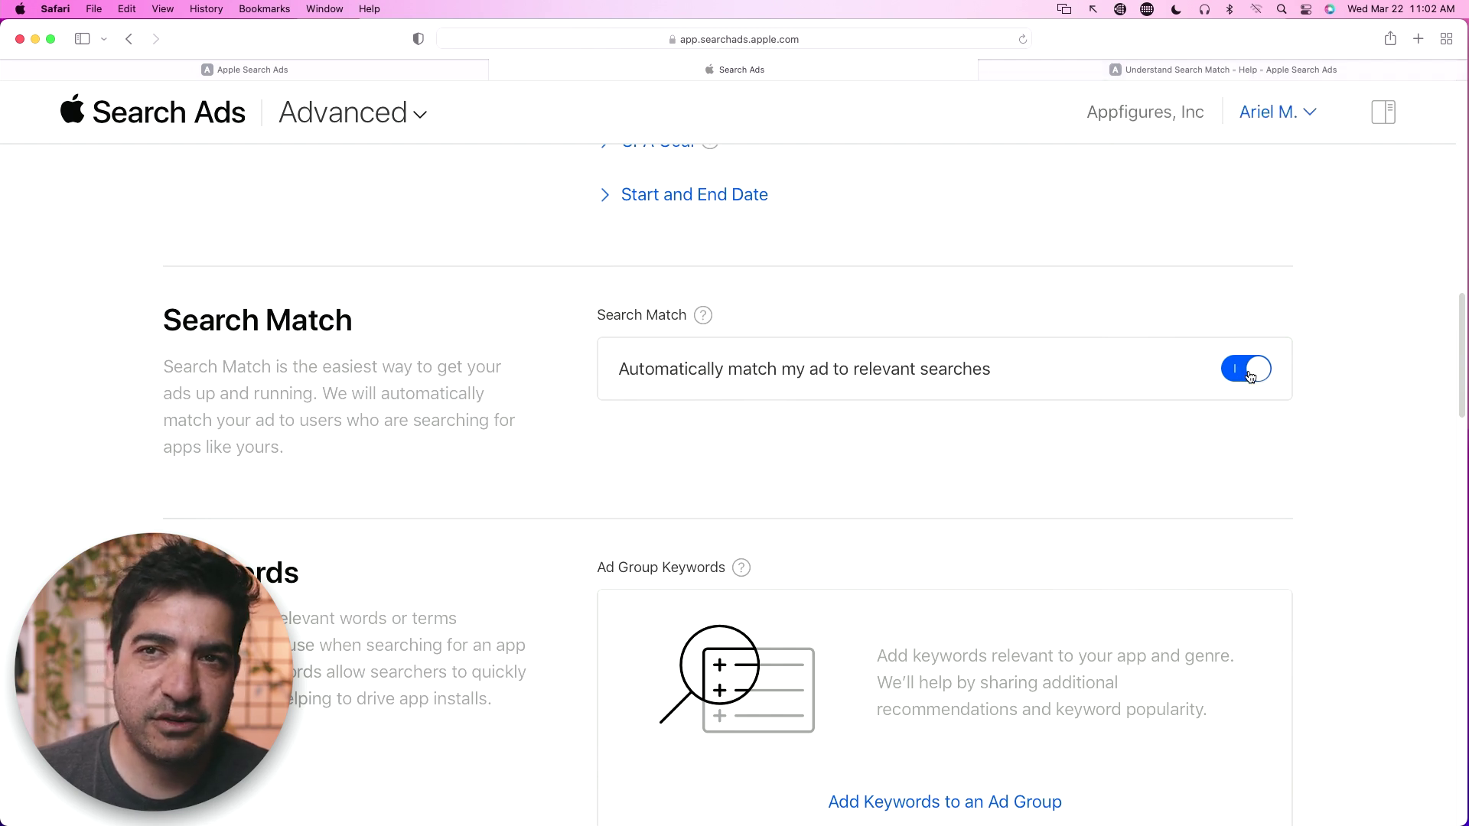
pyautogui.hotkey('ctrl', 'Tab')
pyautogui.scroll(1, 1134, 228)
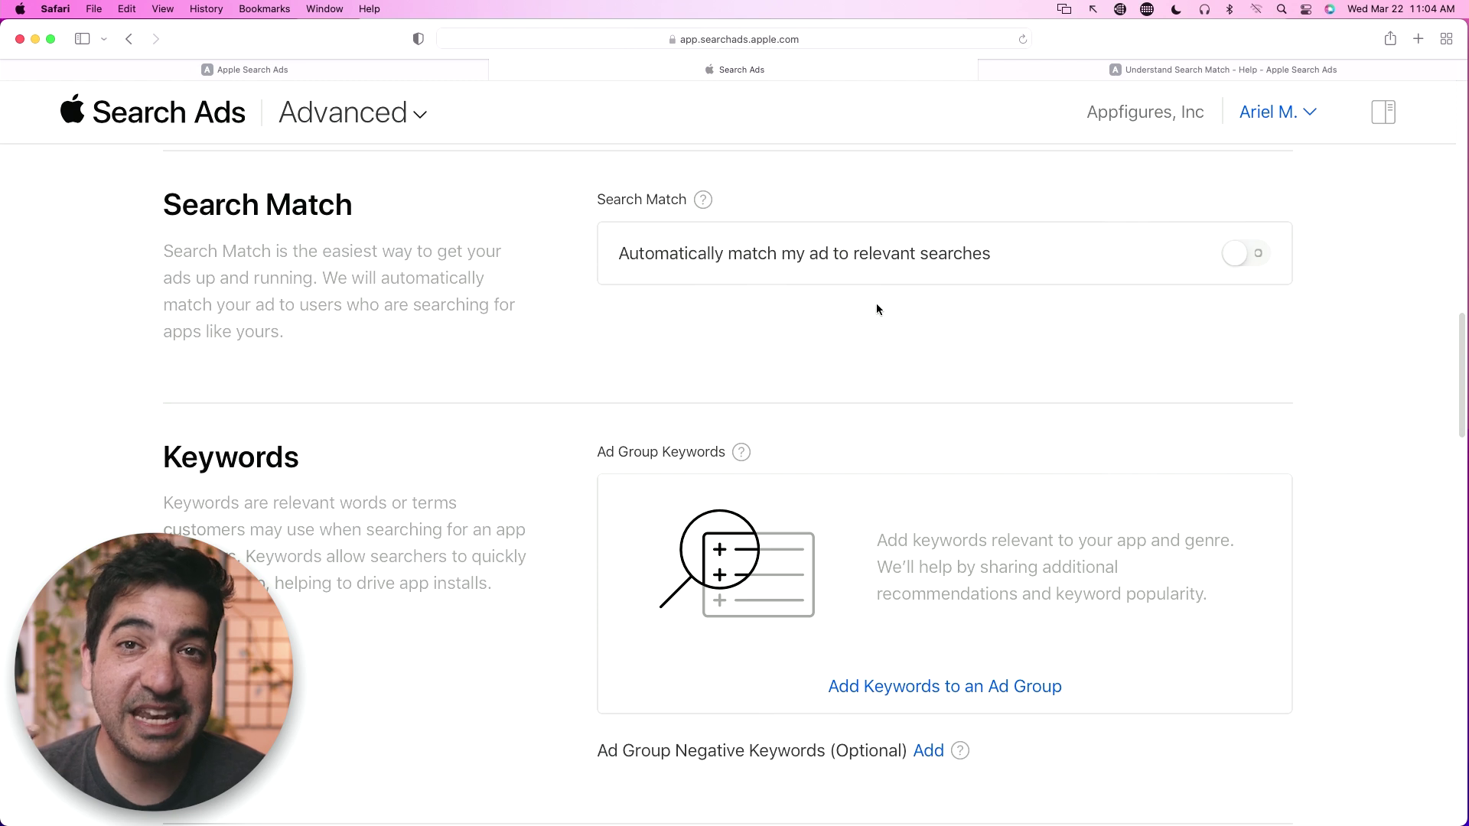
# Open keyword entry for the ad group and review the recommended keywords and their popularity.
pyautogui.scroll(-2, 872, 321)
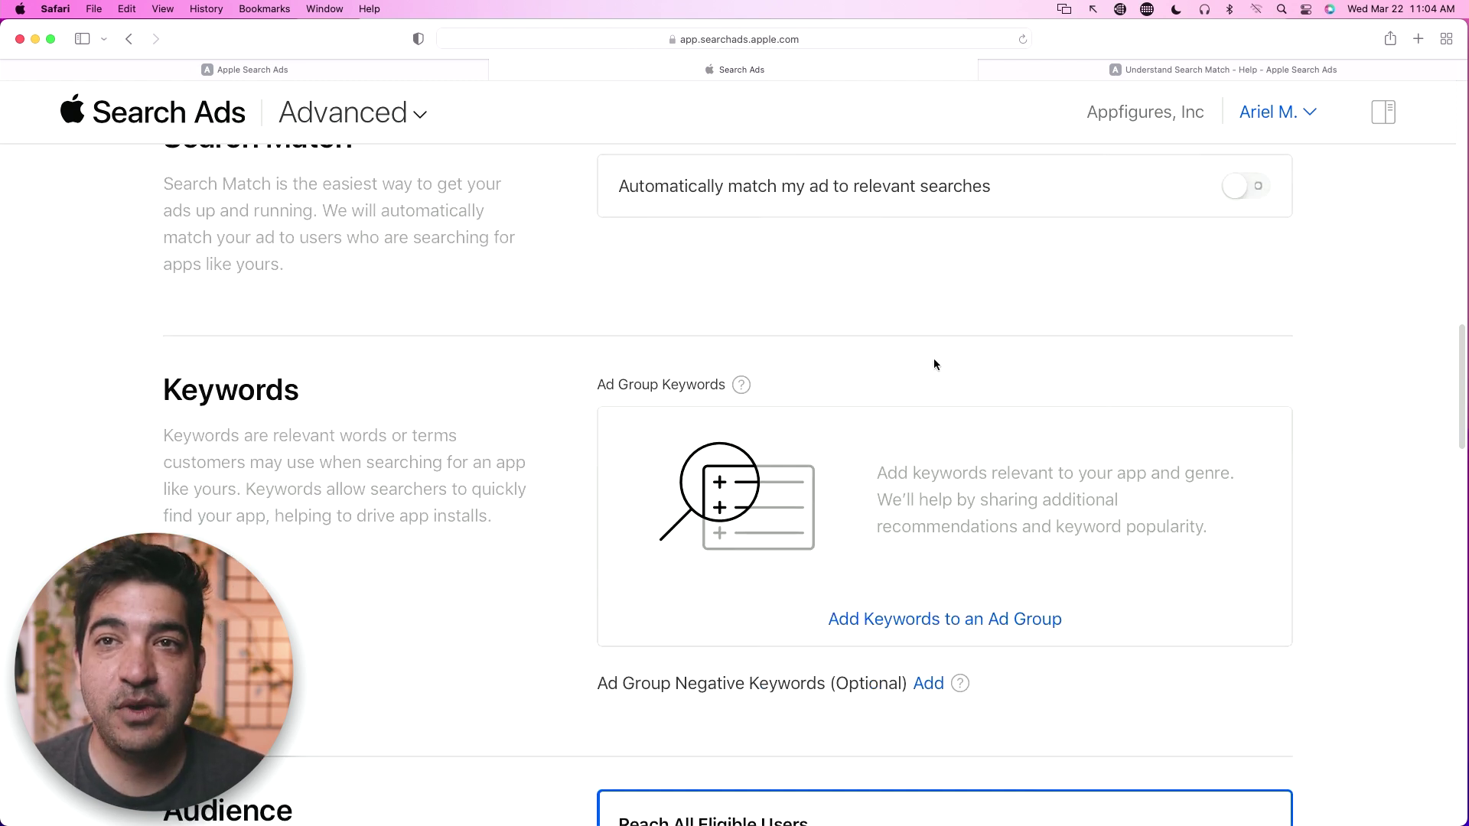
pyautogui.click(926, 625)
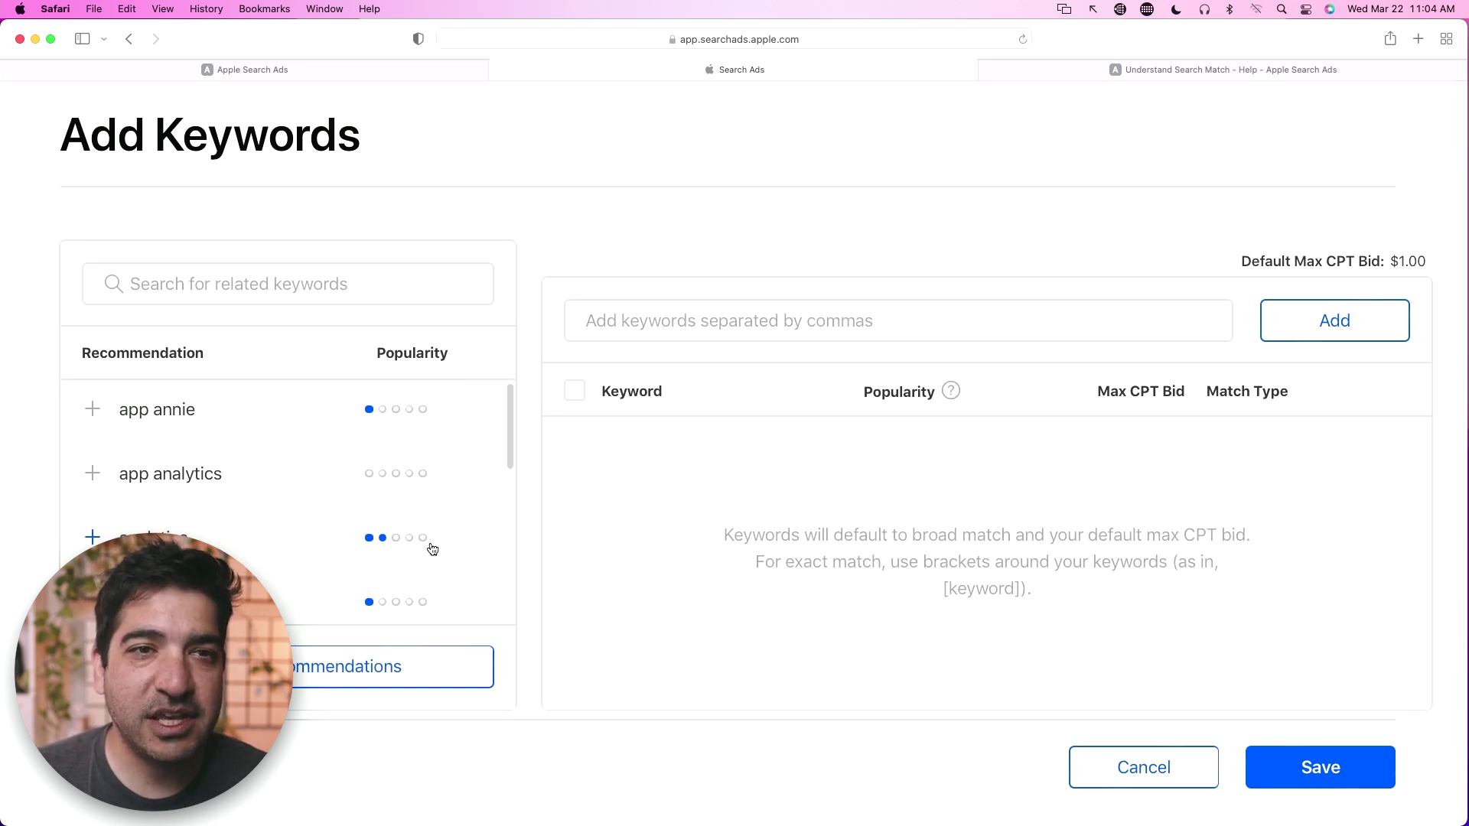
pyautogui.scroll(-3, 430, 547)
pyautogui.scroll(-1, 430, 547)
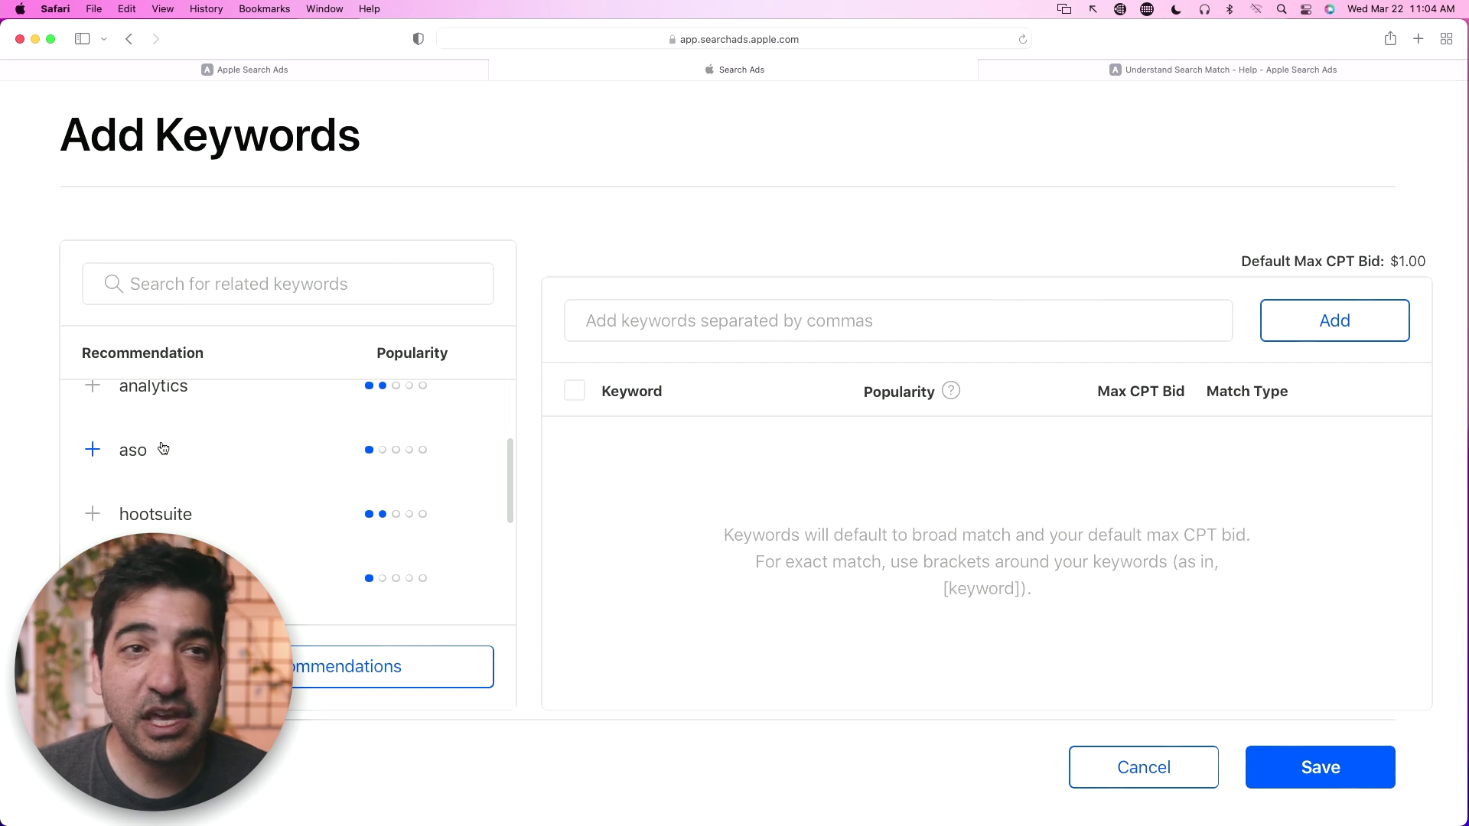
pyautogui.scroll(1, 169, 452)
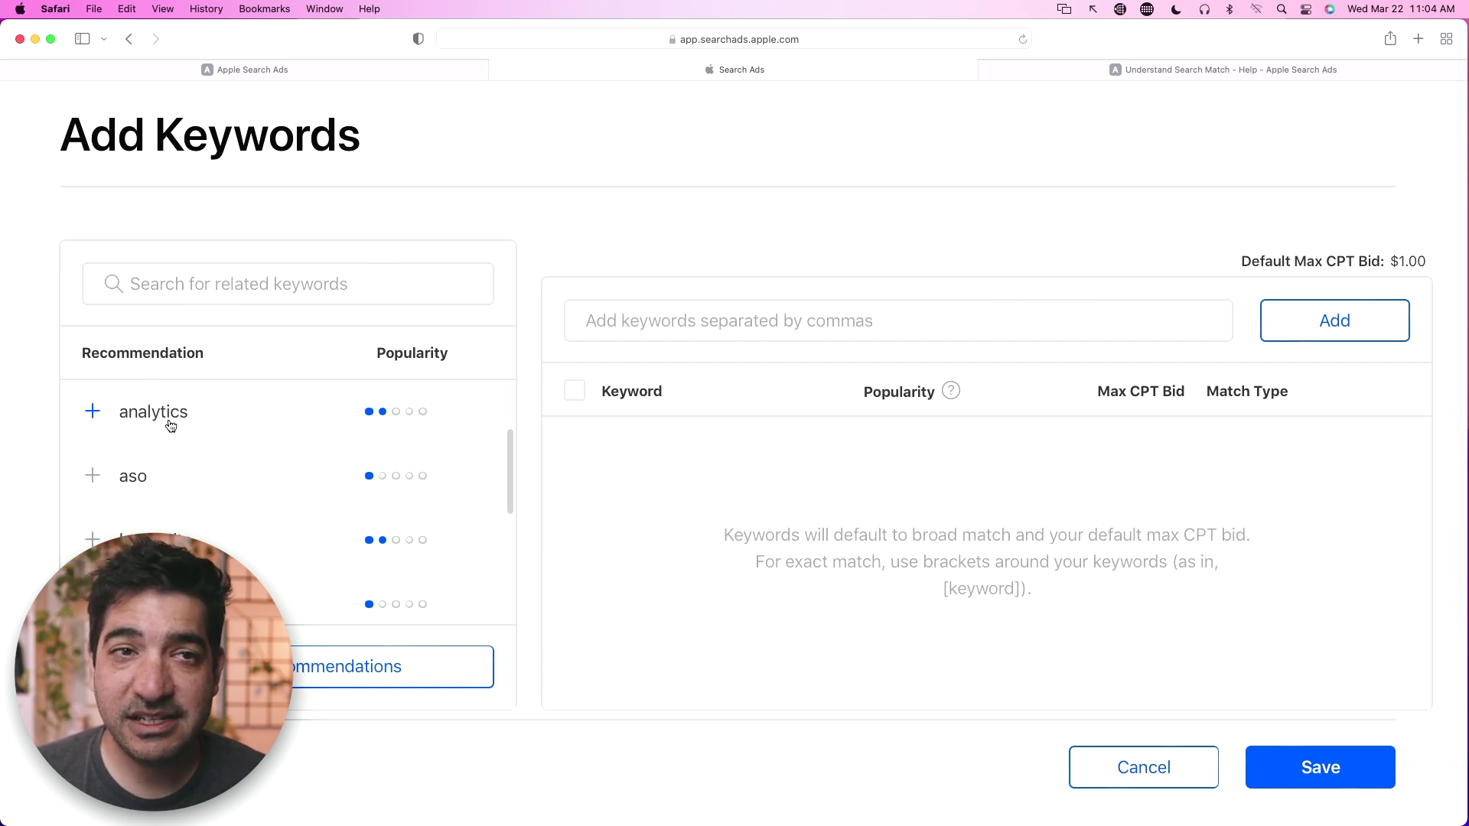
pyautogui.scroll(-3, 288, 505)
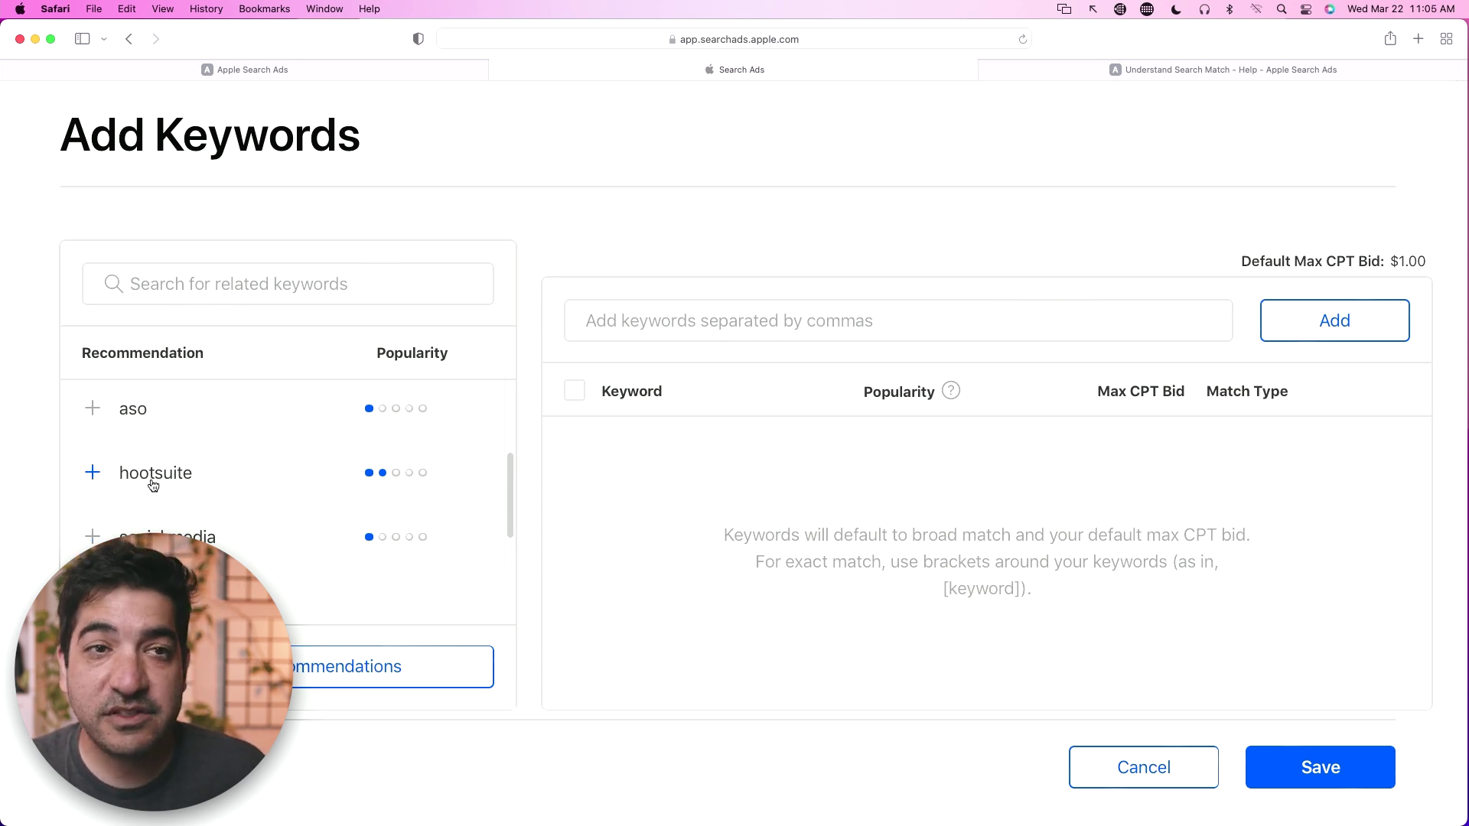
pyautogui.scroll(-3, 163, 519)
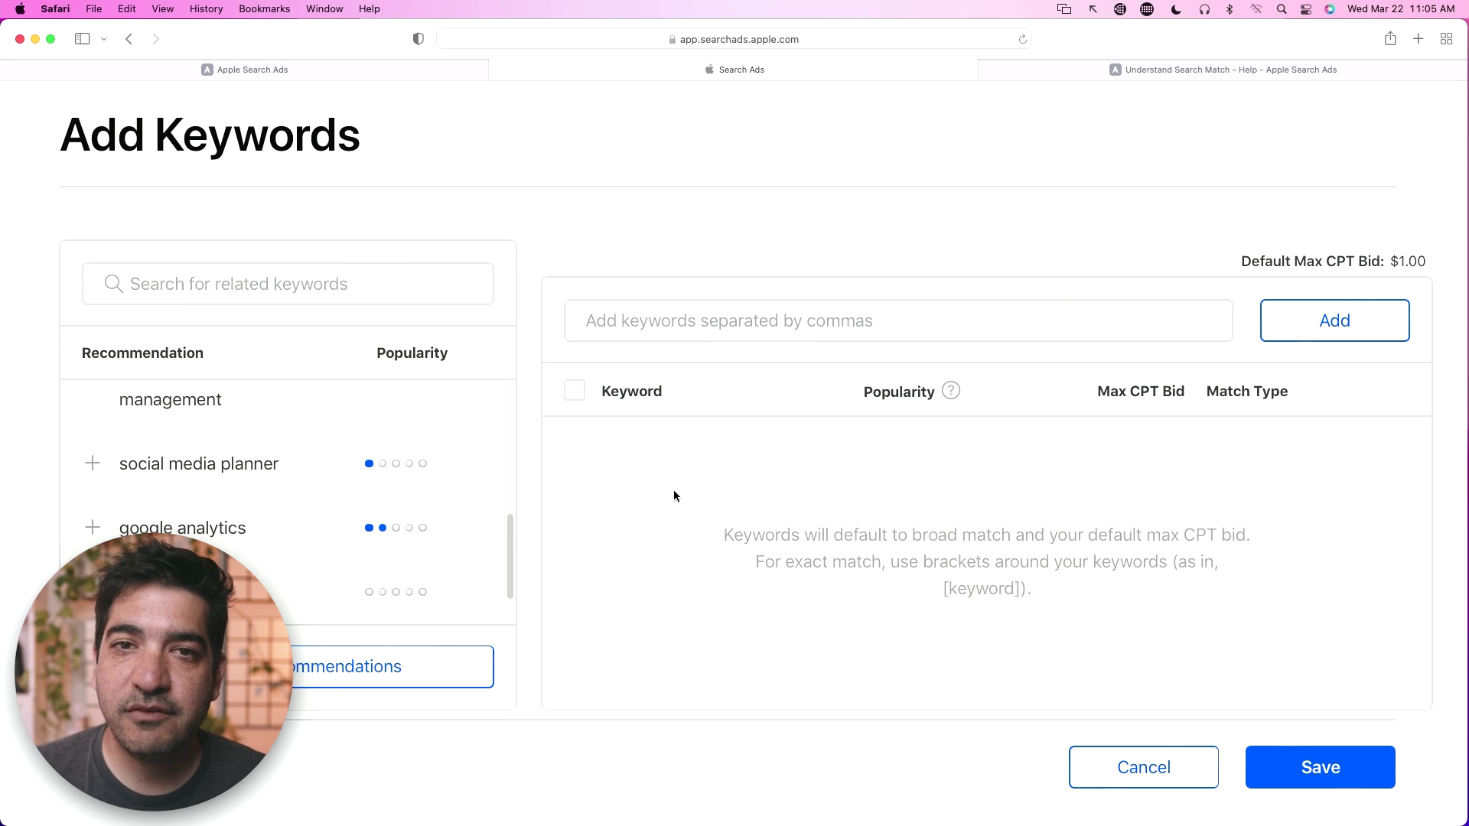
# Add the keyword "app analytics" to the ad group and set its match type to Exact.
pyautogui.click(731, 324)
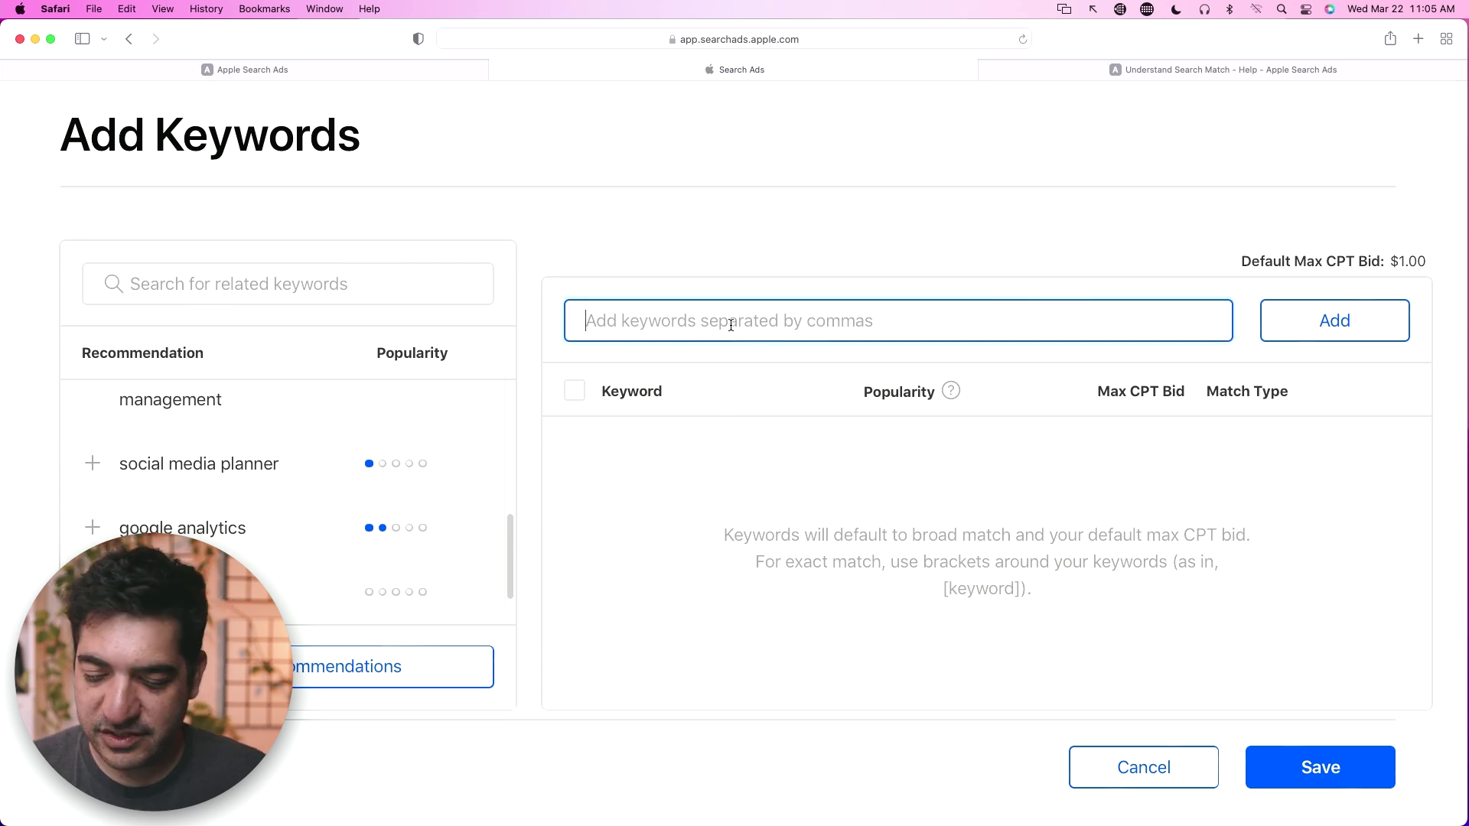
pyautogui.write('app analytics')
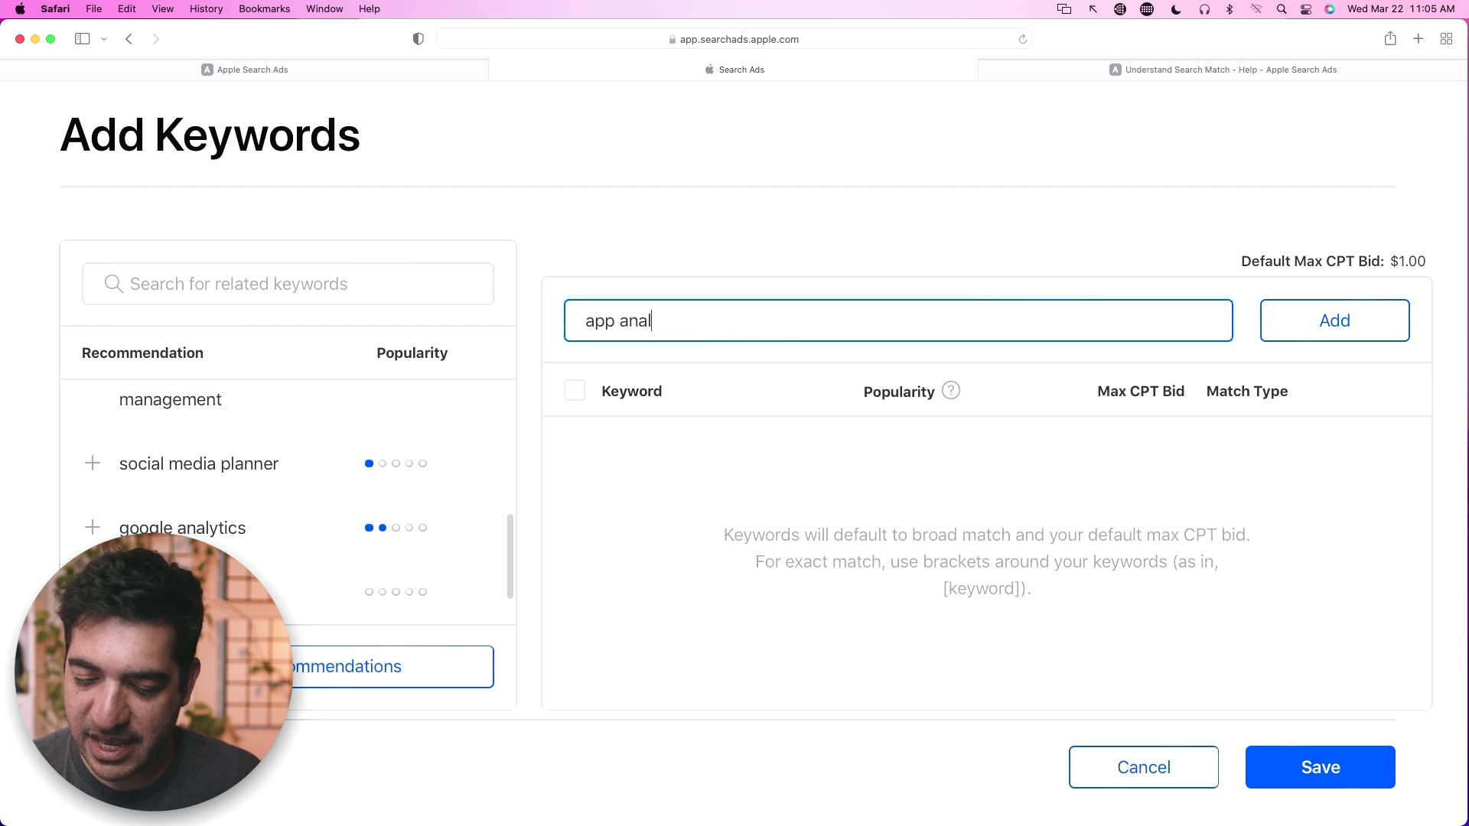
pyautogui.press('Return')
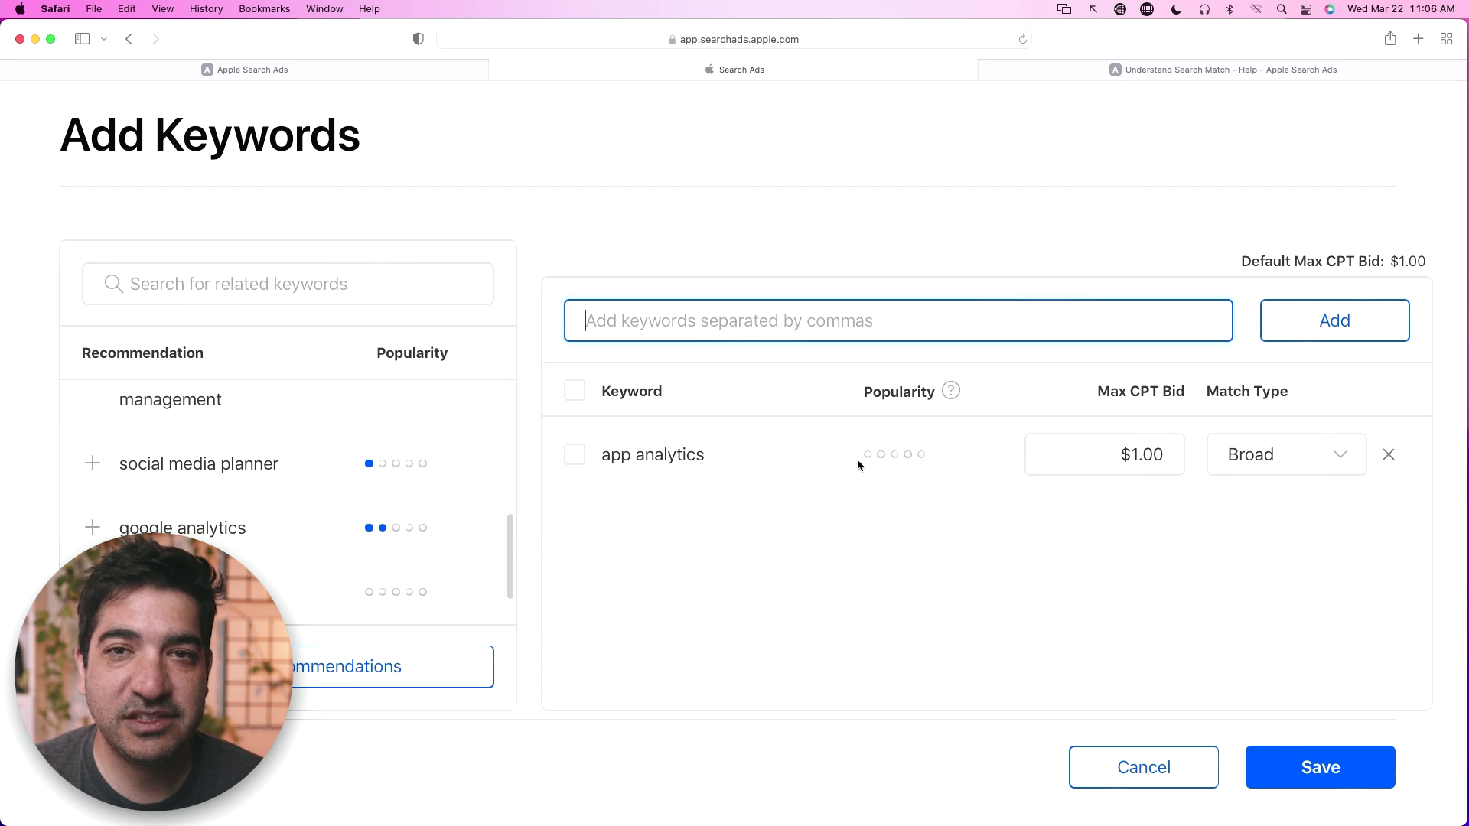
pyautogui.click(1240, 462)
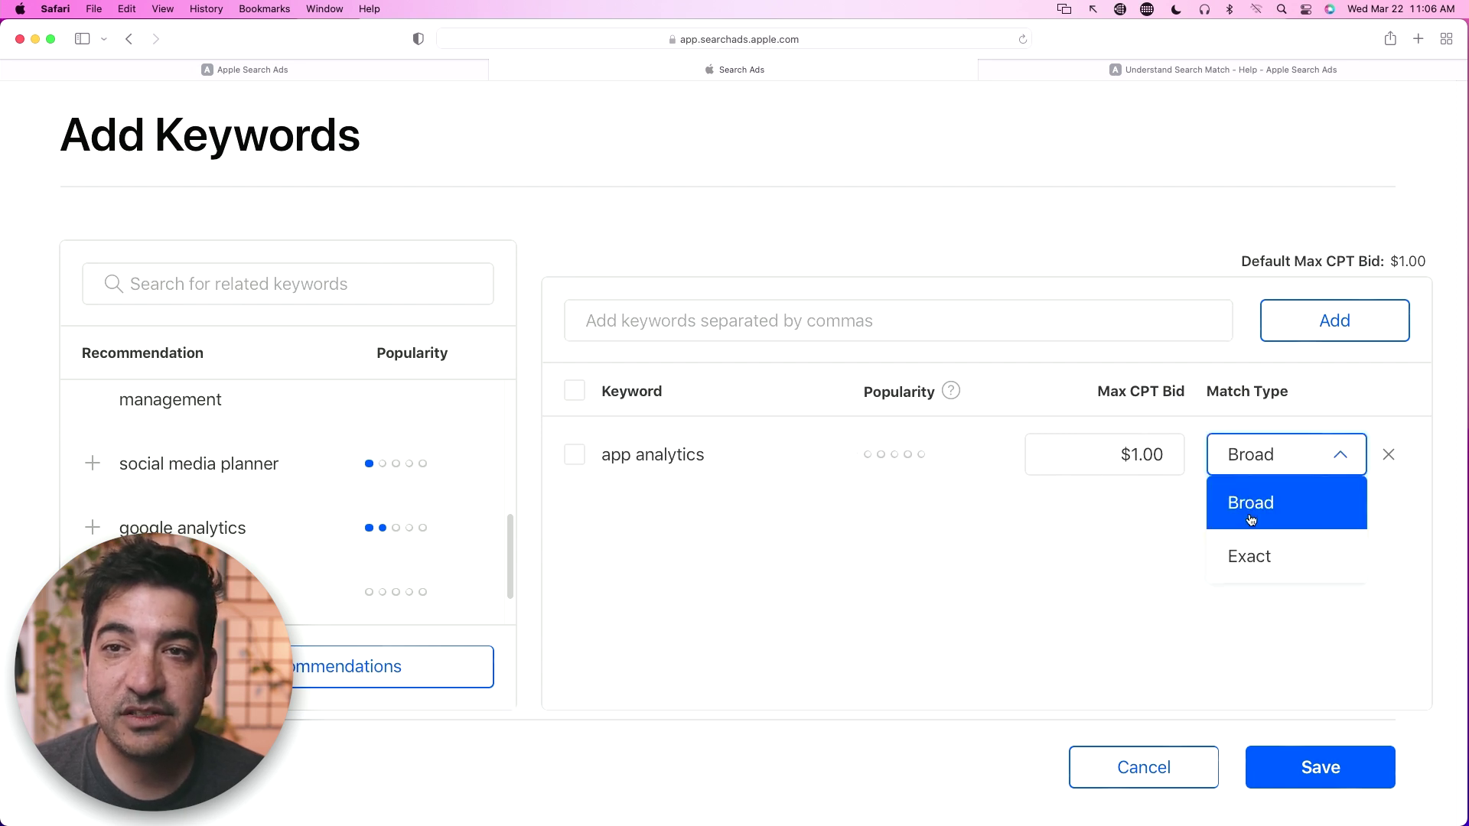
pyautogui.click(1251, 556)
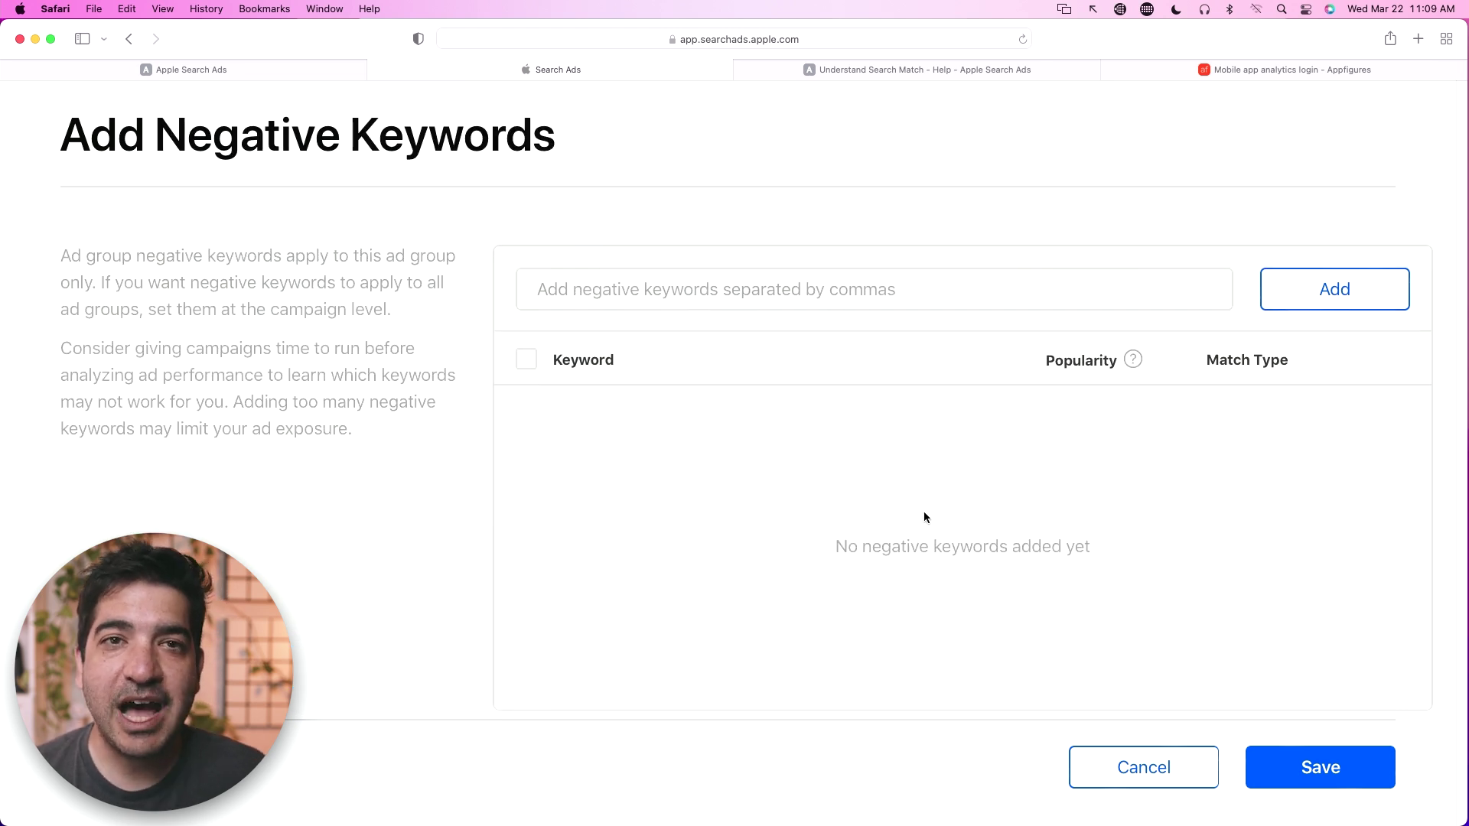
# Add "instagram" as a negative keyword for the ad group.
pyautogui.click(775, 299)
pyautogui.write('instram')
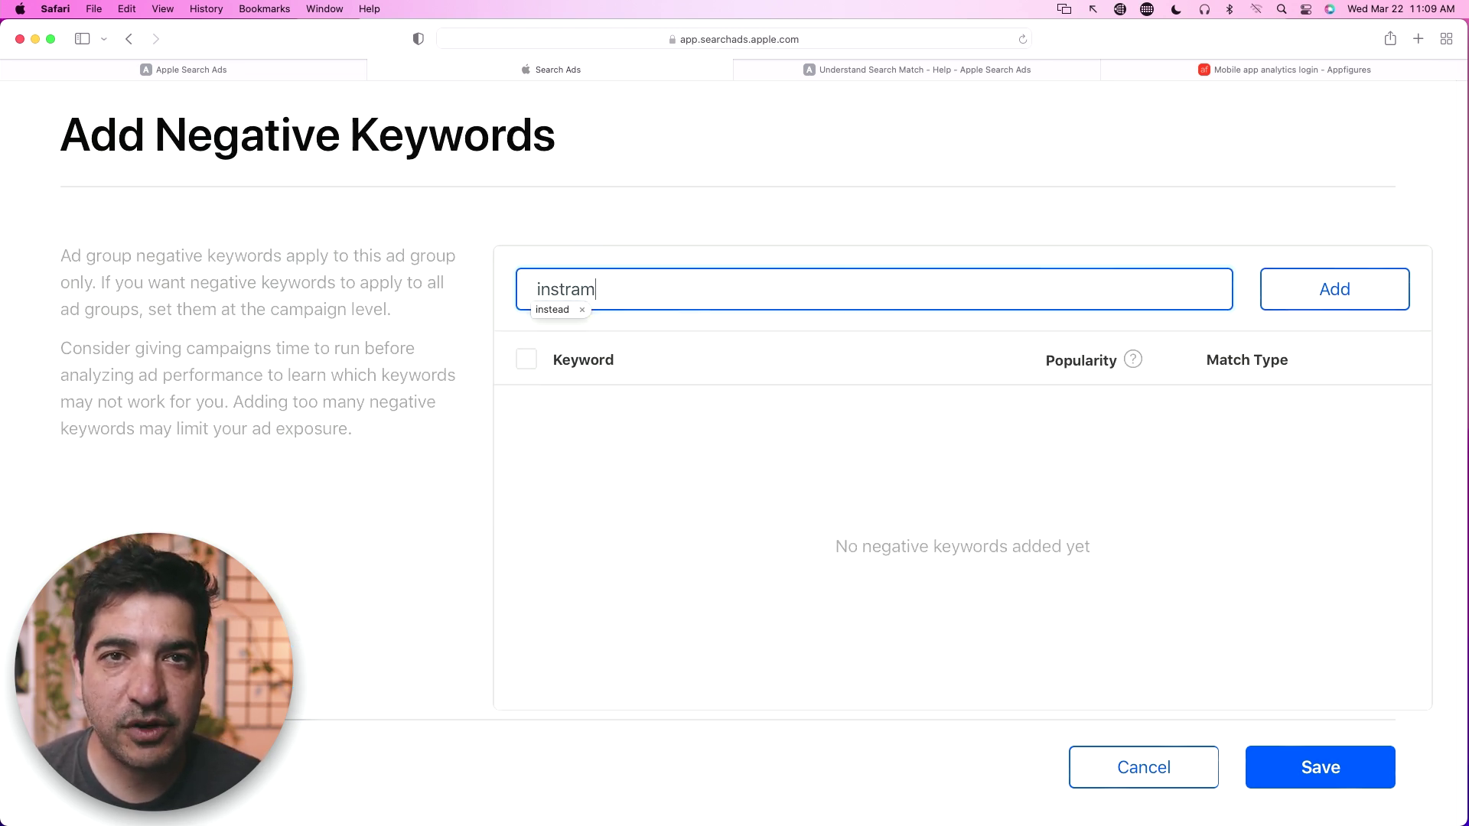
pyautogui.press('BackSpace')
pyautogui.press('BackSpace')
pyautogui.press('BackSpace')
pyautogui.write('agram')
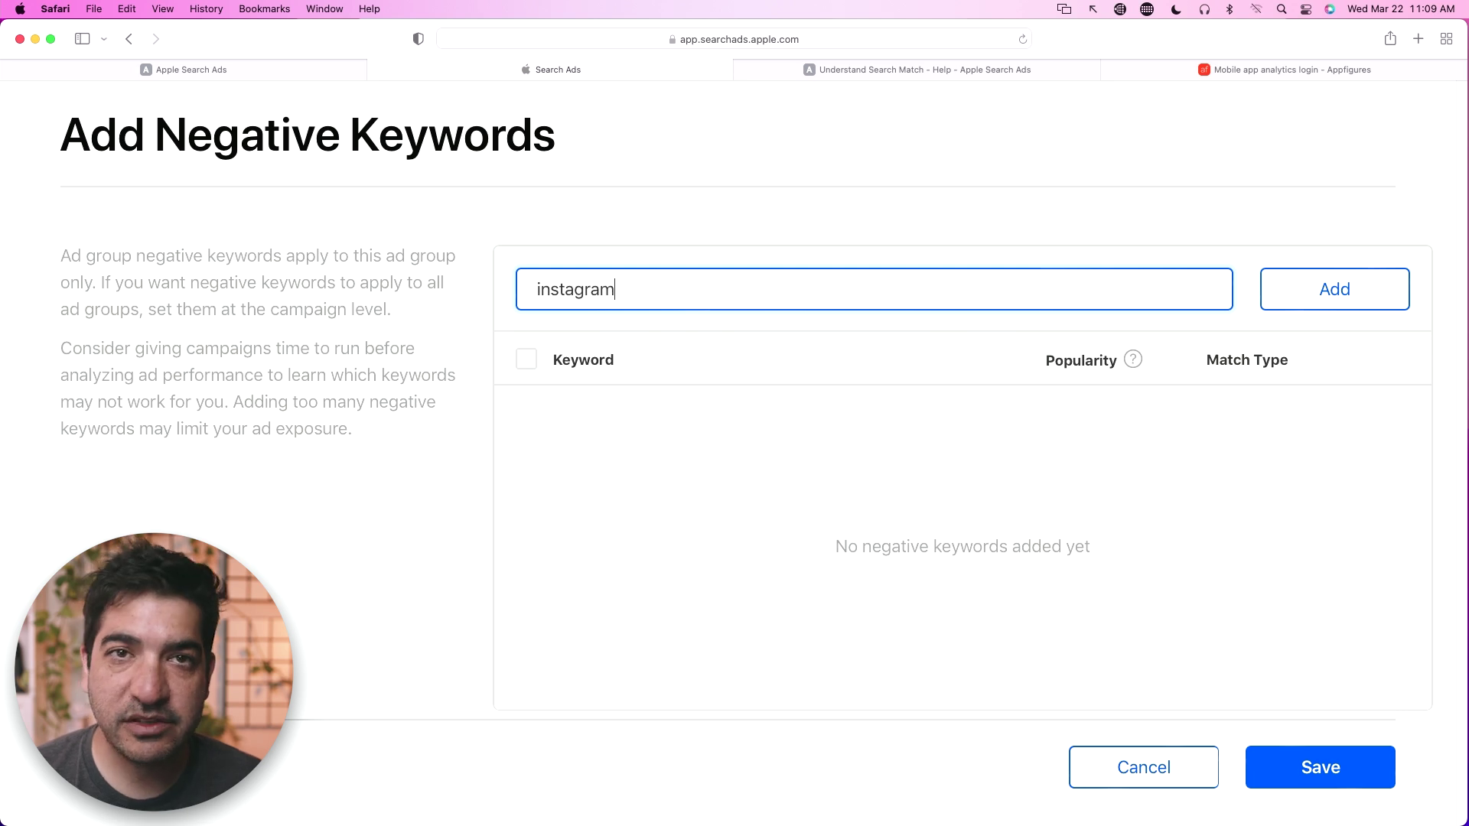
pyautogui.click(1293, 290)
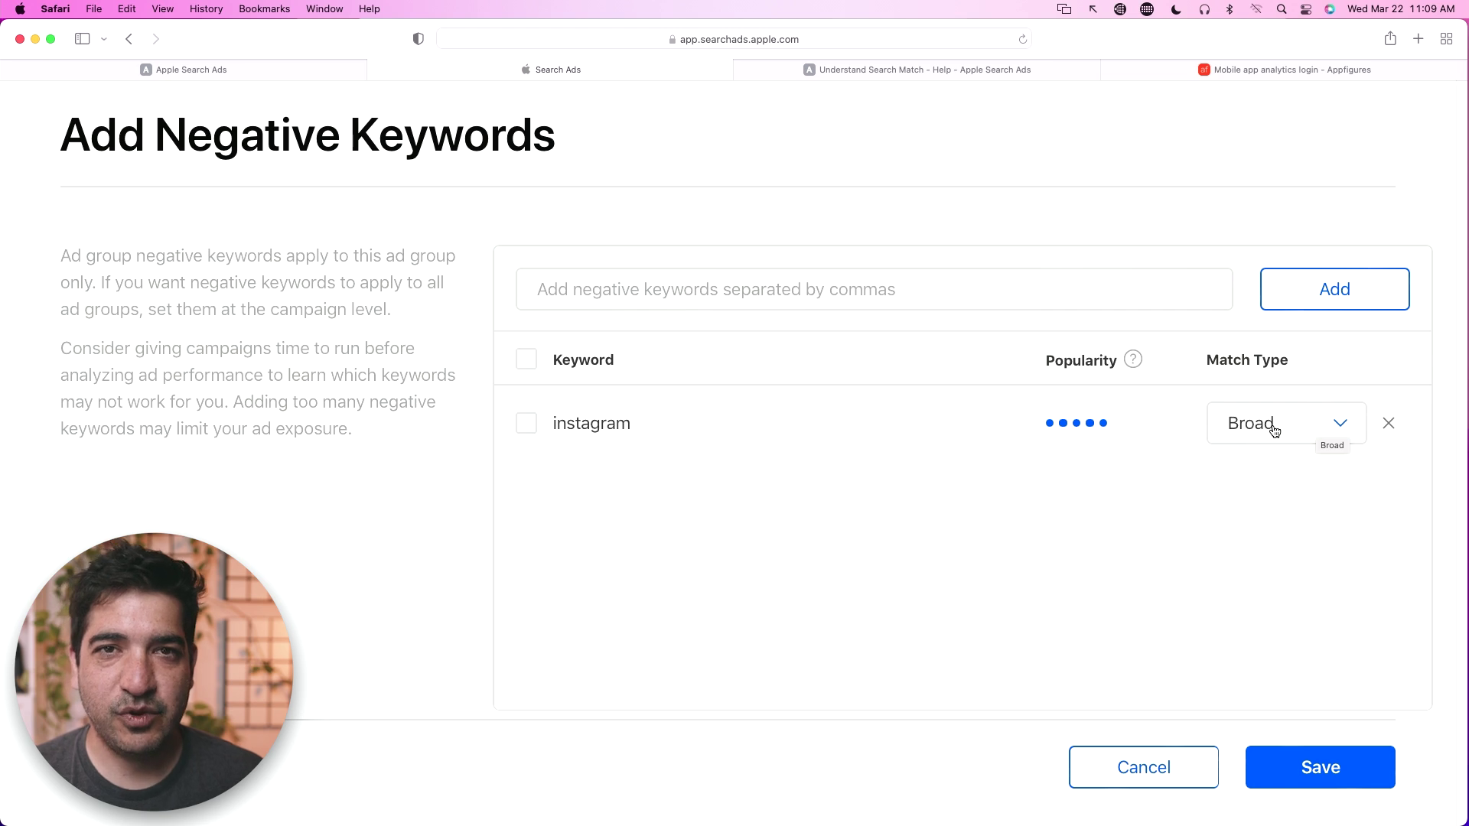
pyautogui.click(880, 296)
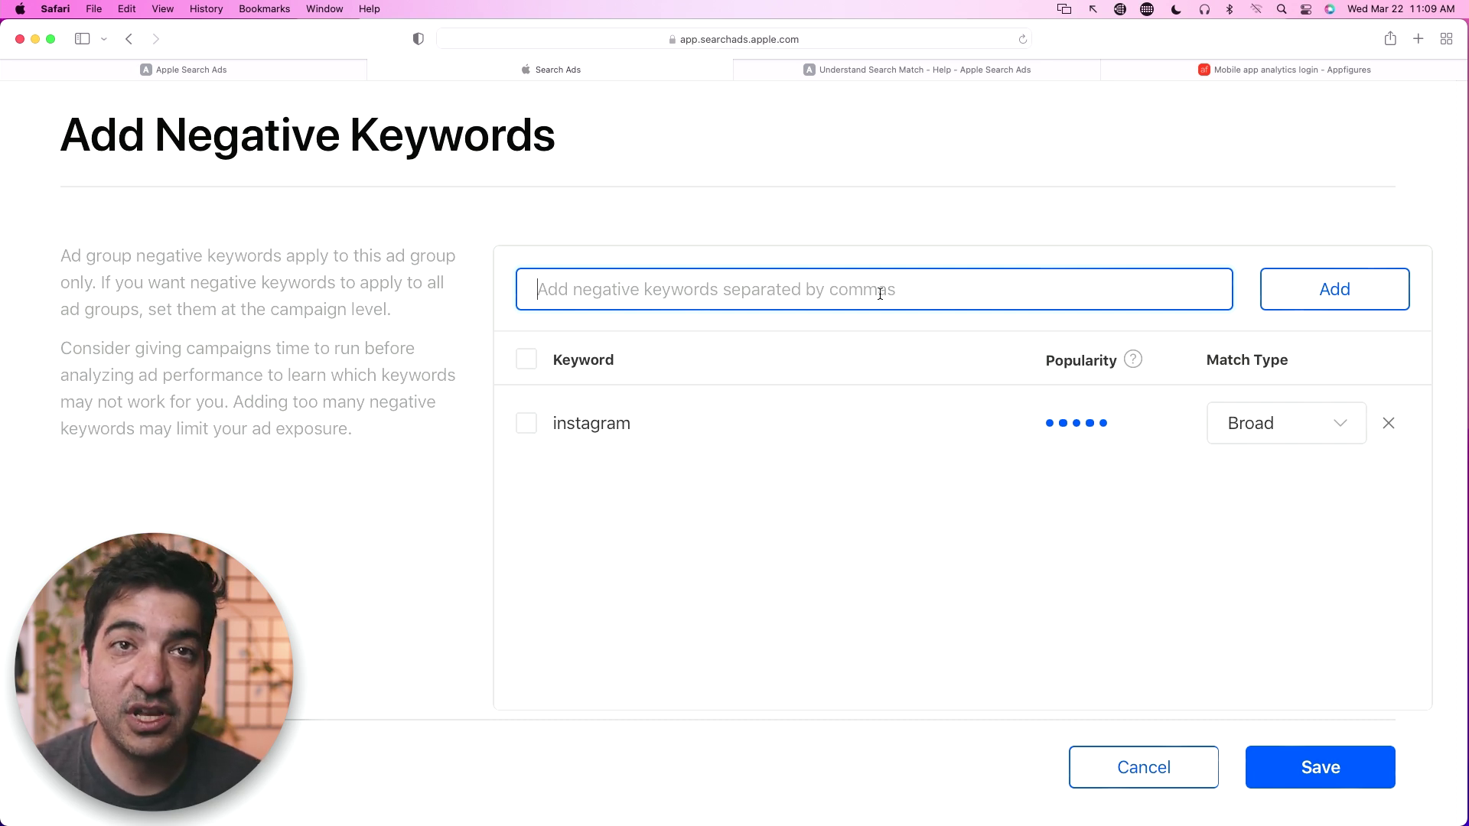
# Add "social media" as a negative keyword with Exact match type and save the ad group's negative keywords.
pyautogui.write('social media')
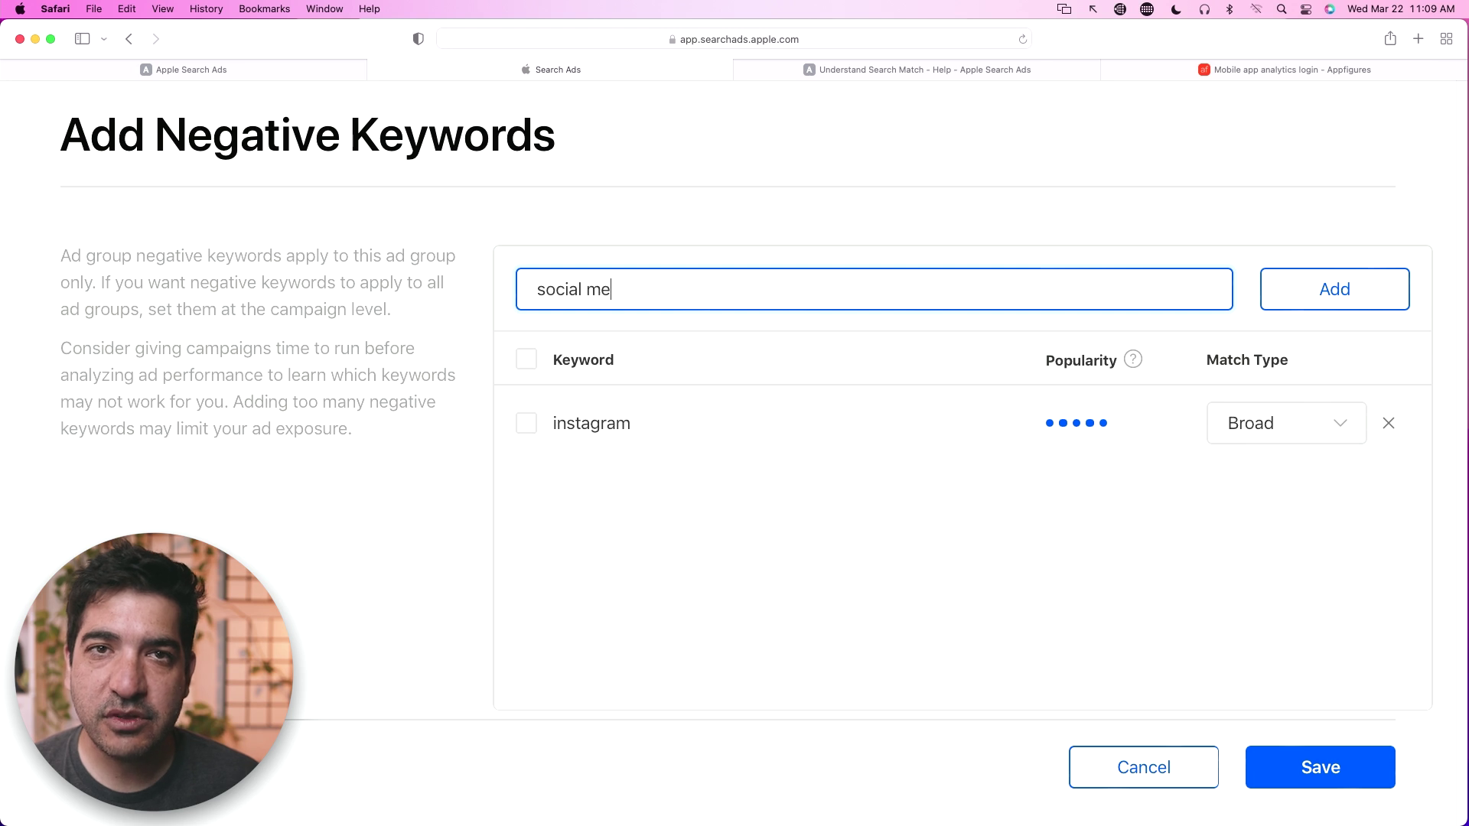
pyautogui.click(1272, 307)
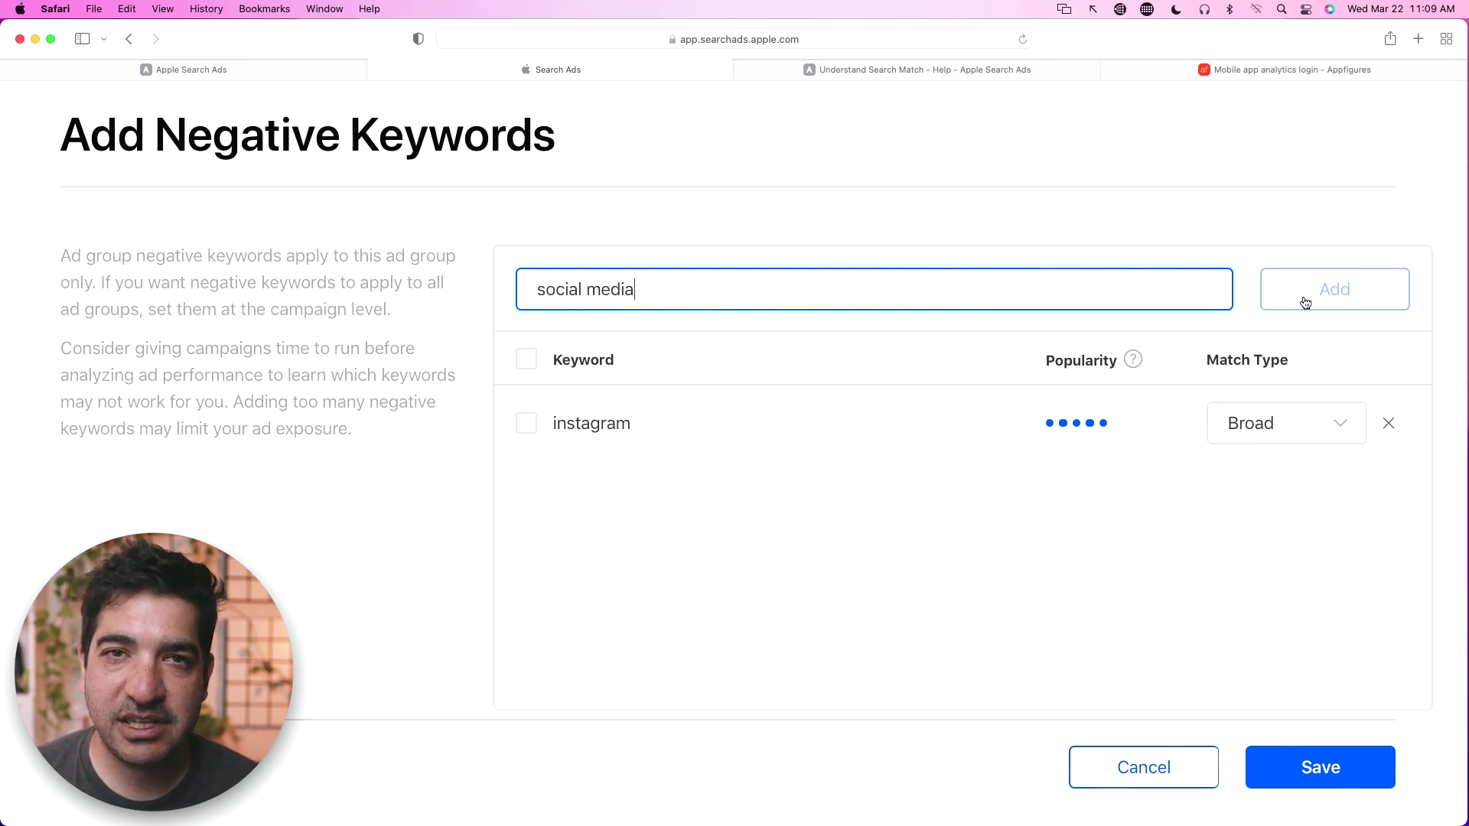
pyautogui.click(1264, 427)
pyautogui.click(1271, 525)
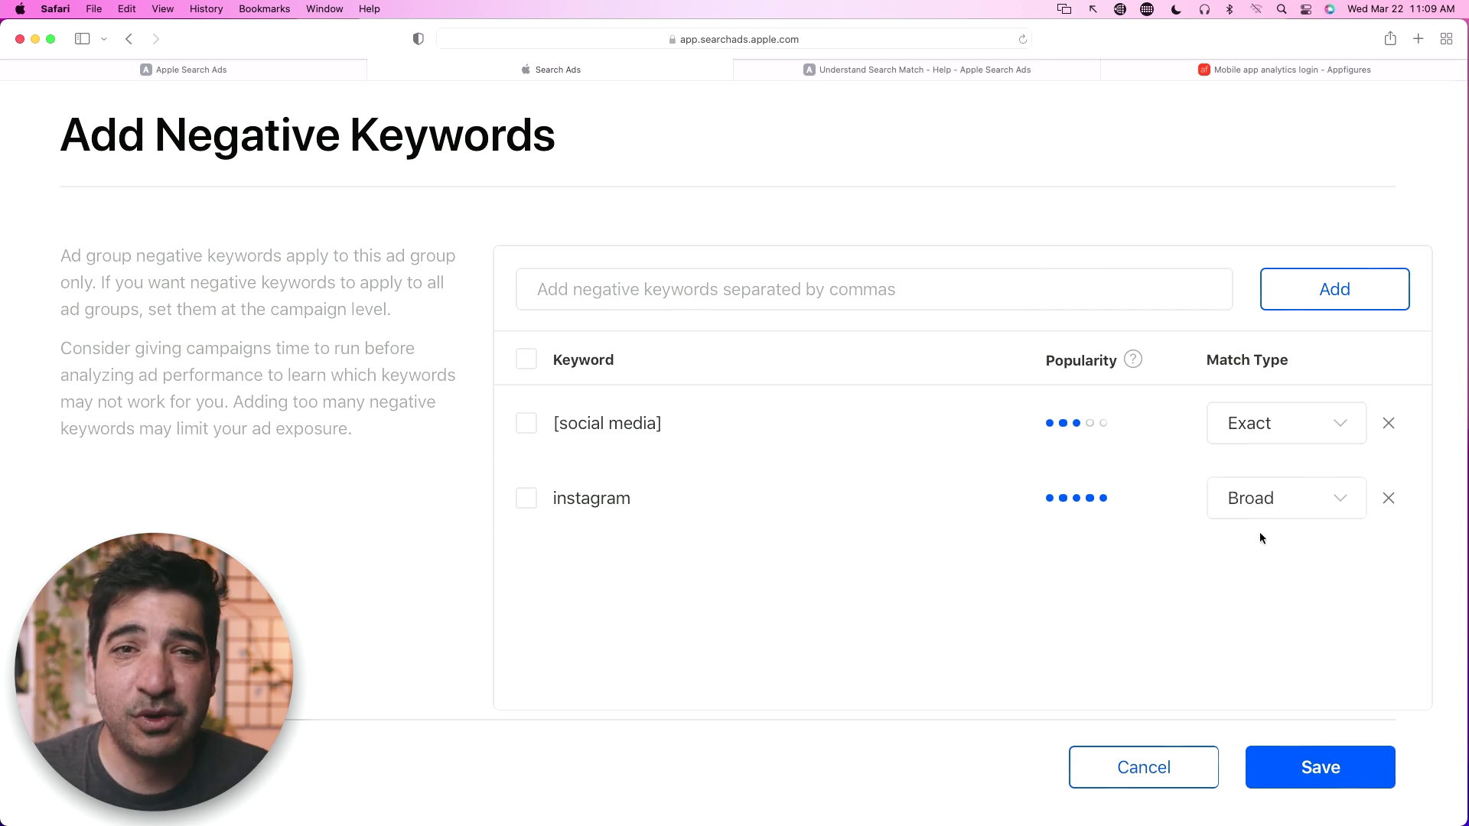
pyautogui.click(1322, 757)
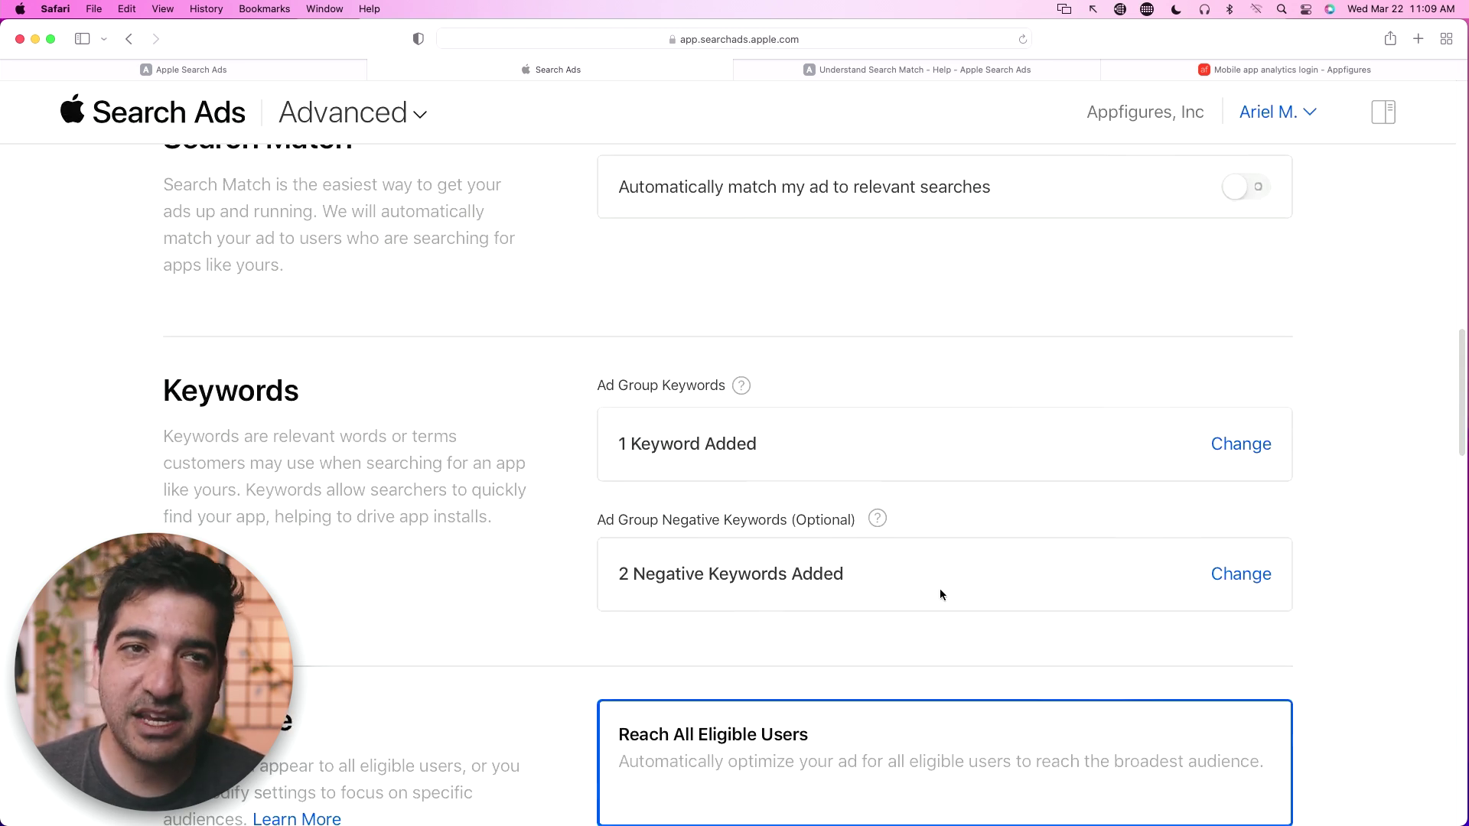
# Set the ad group's audience to Choose Specific Audiences.
pyautogui.scroll(-3, 941, 592)
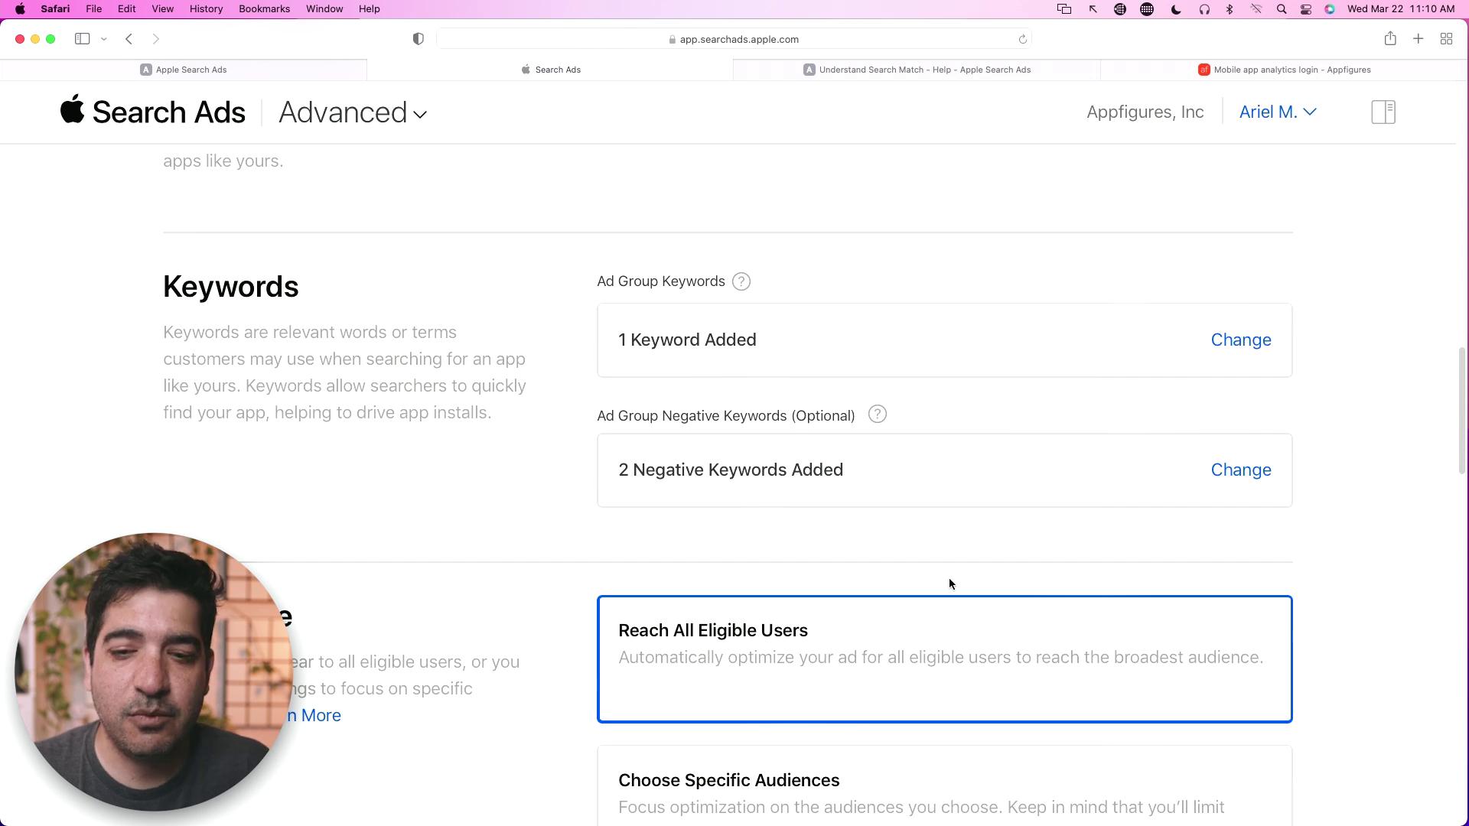
pyautogui.scroll(-5, 965, 562)
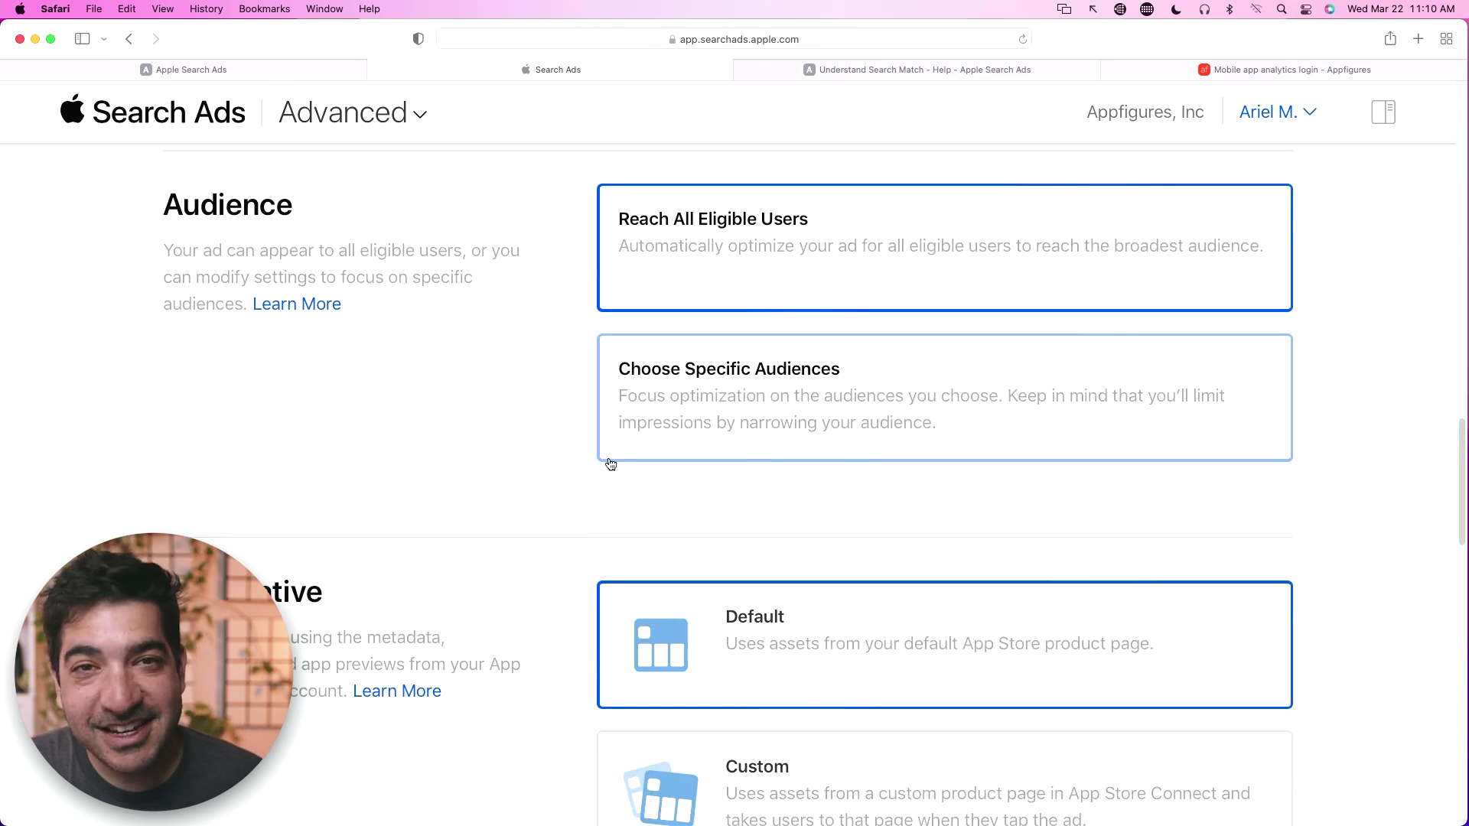
pyautogui.click(670, 413)
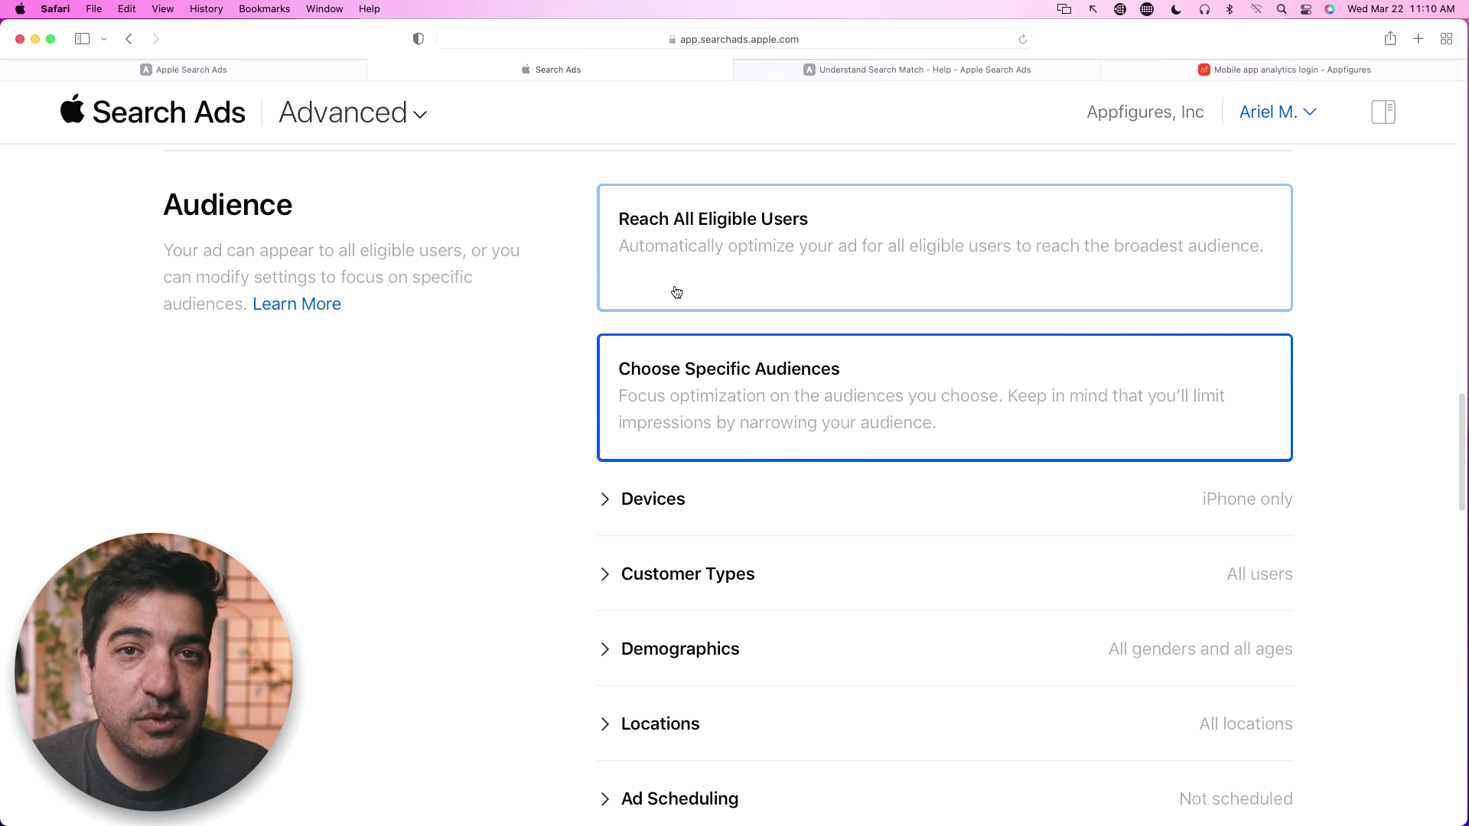
pyautogui.scroll(3, 573, 517)
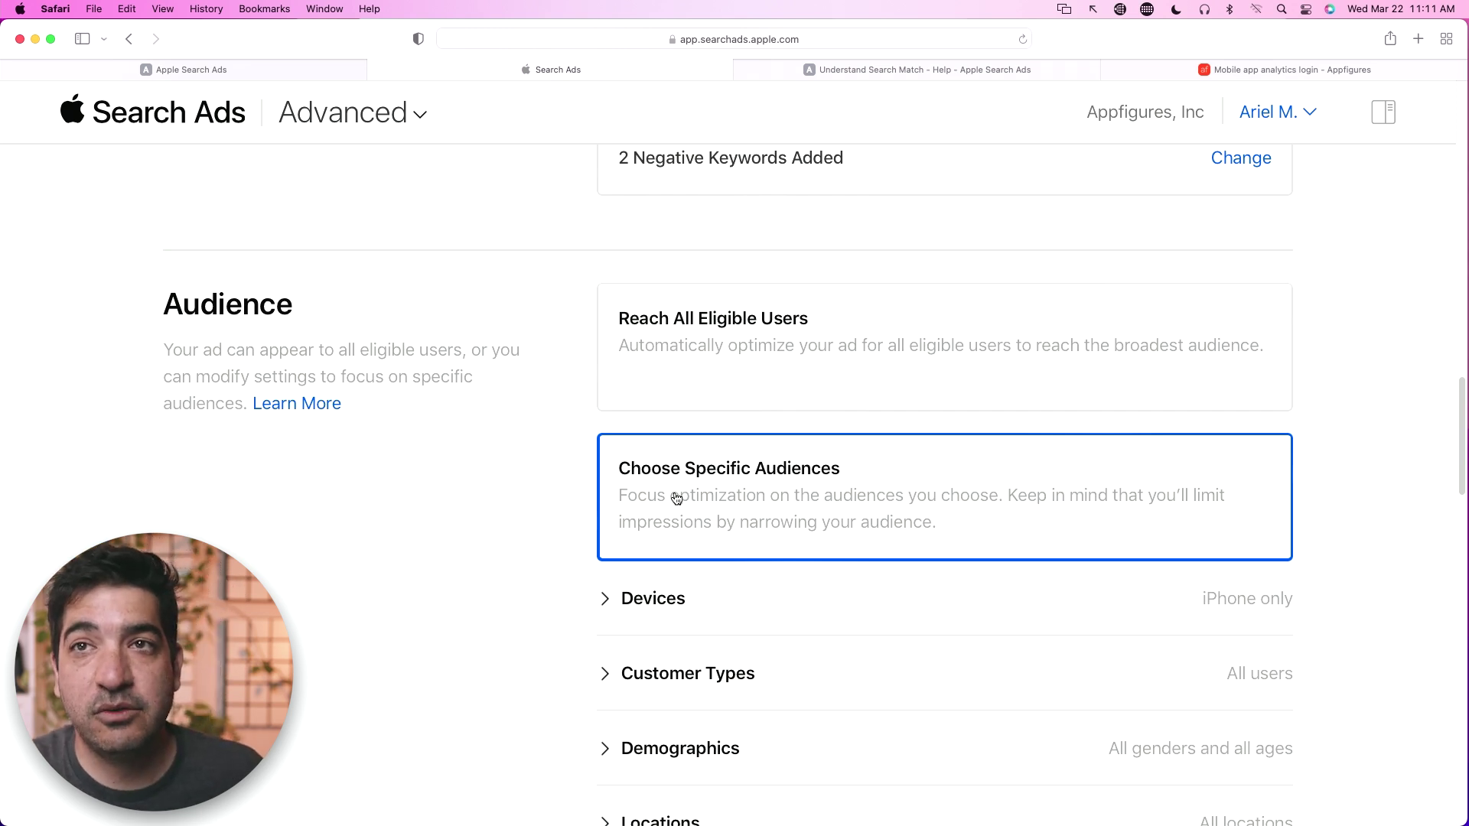
pyautogui.scroll(-2, 659, 493)
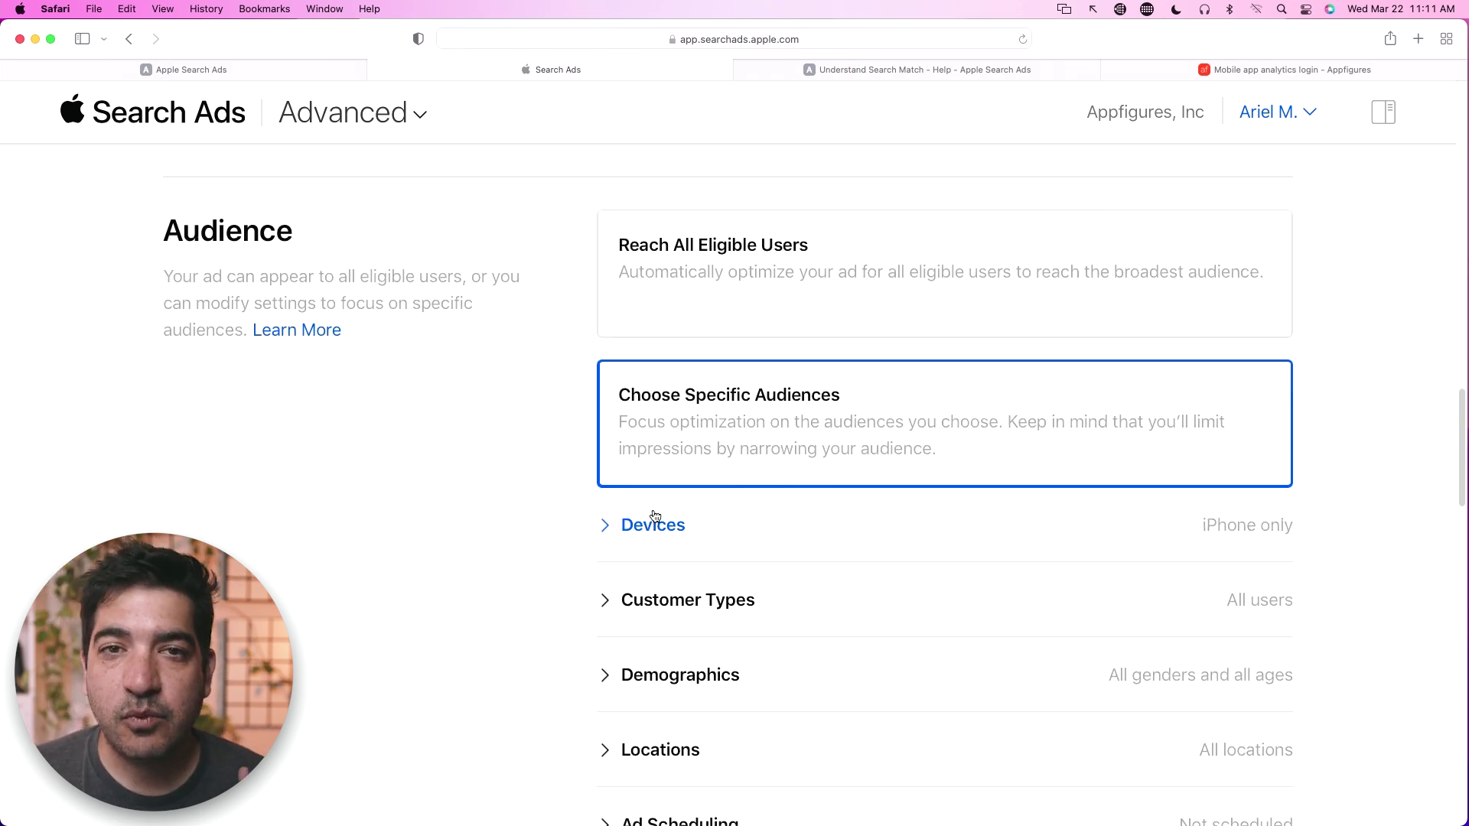
# Review the Devices targeting setting of the specific audience.
pyautogui.click(651, 524)
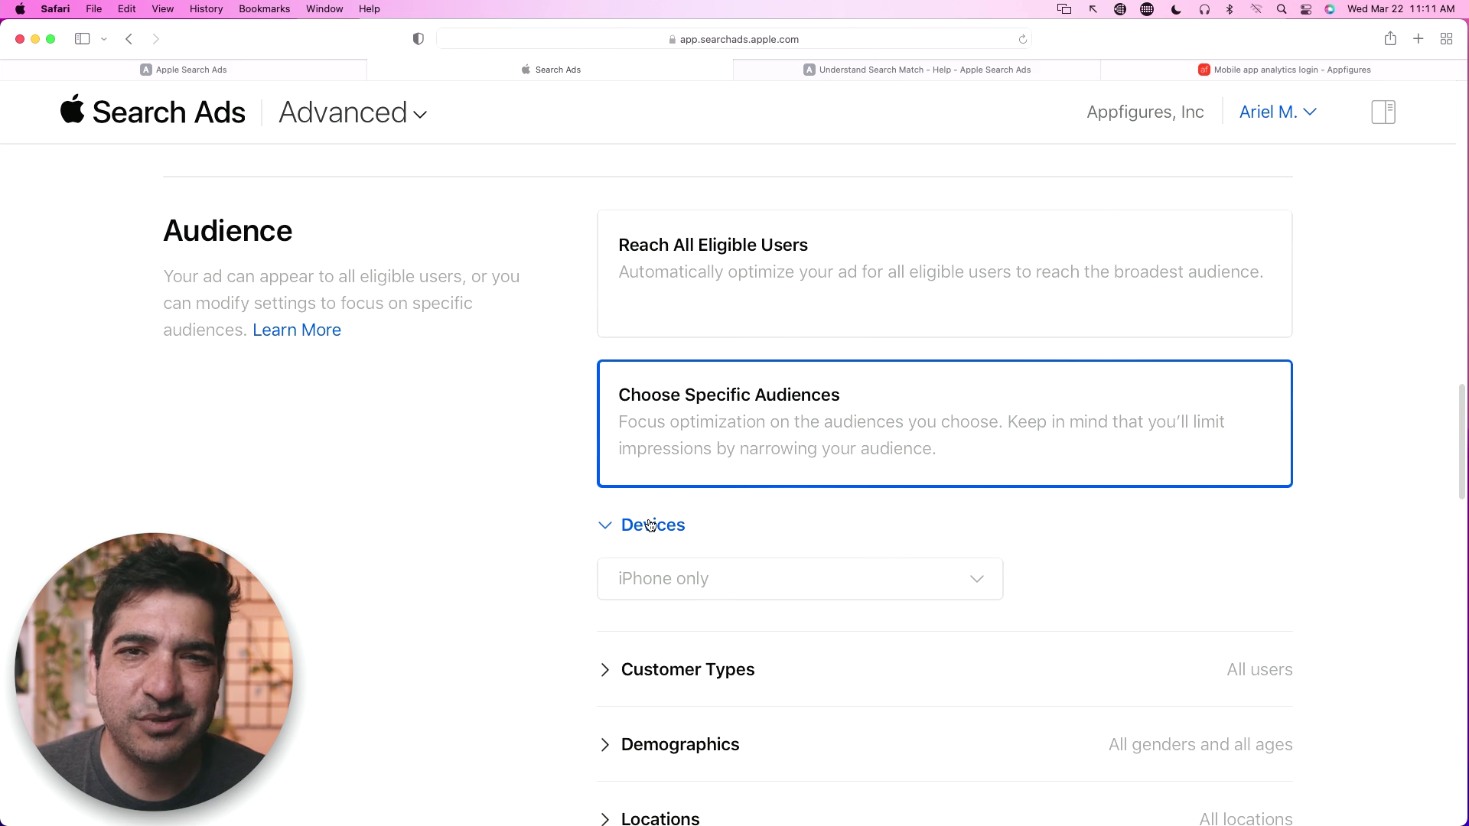
pyautogui.click(651, 525)
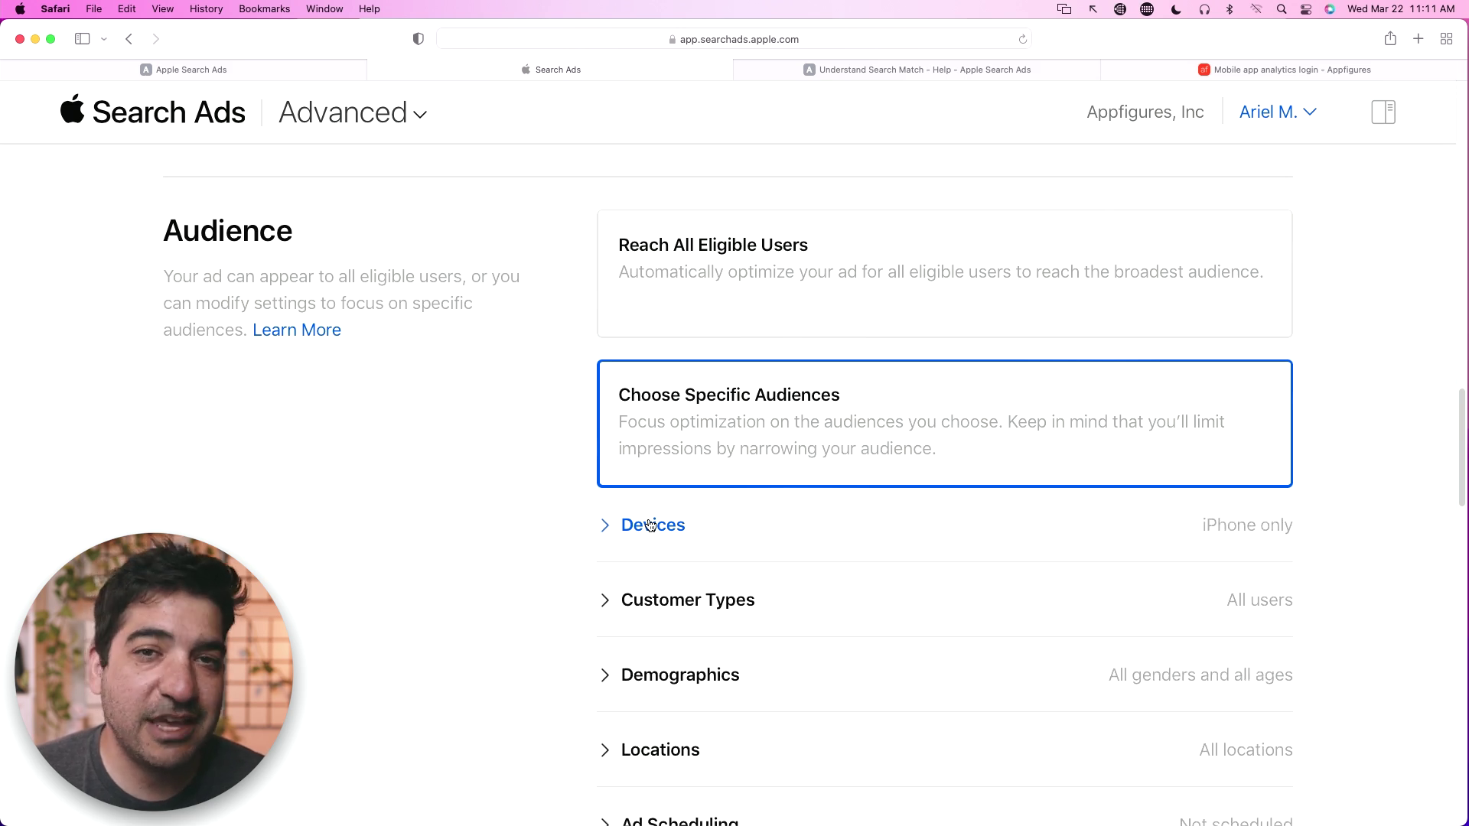
pyautogui.scroll(-3, 539, 559)
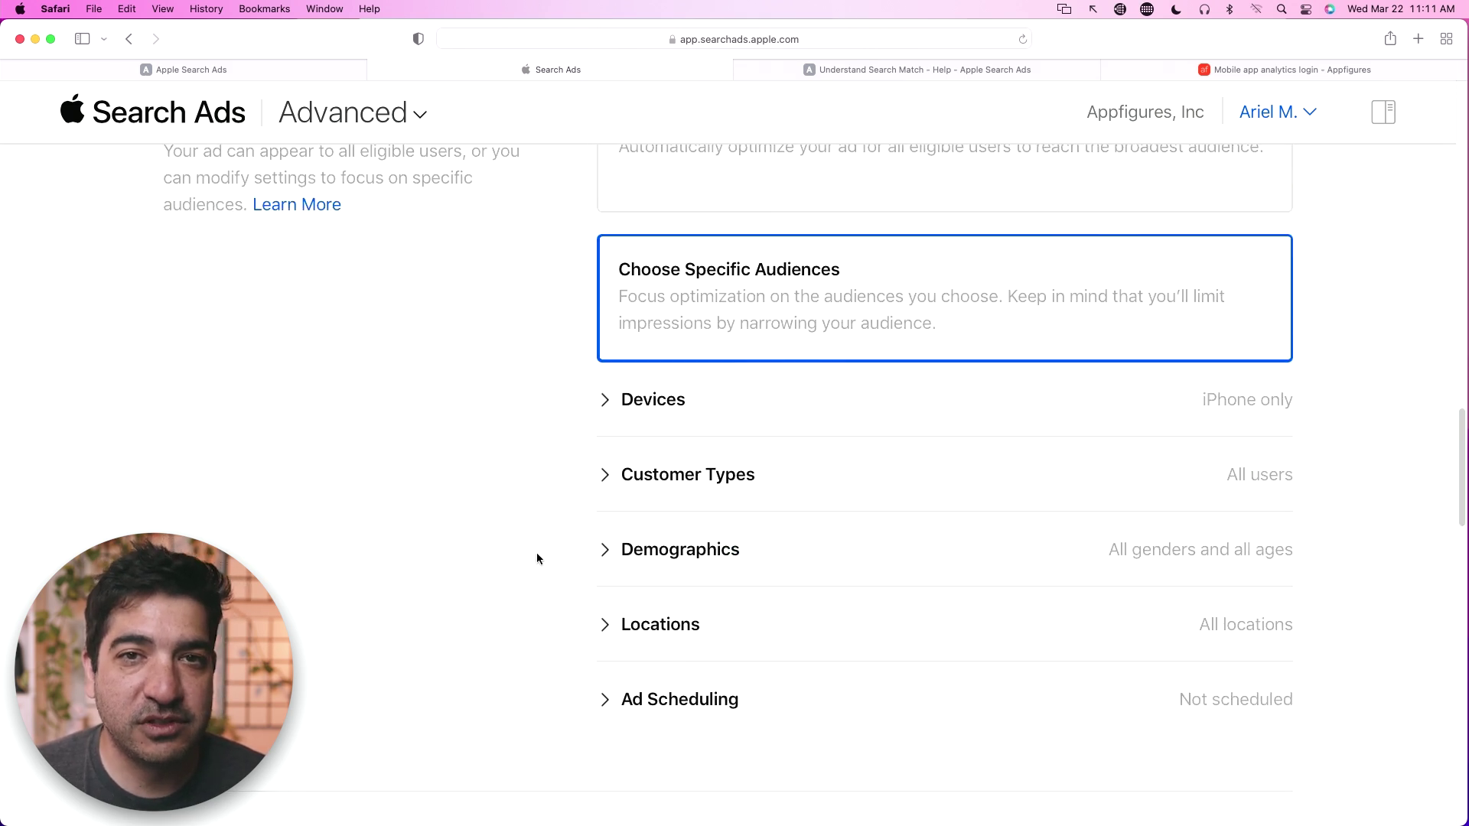
pyautogui.click(617, 411)
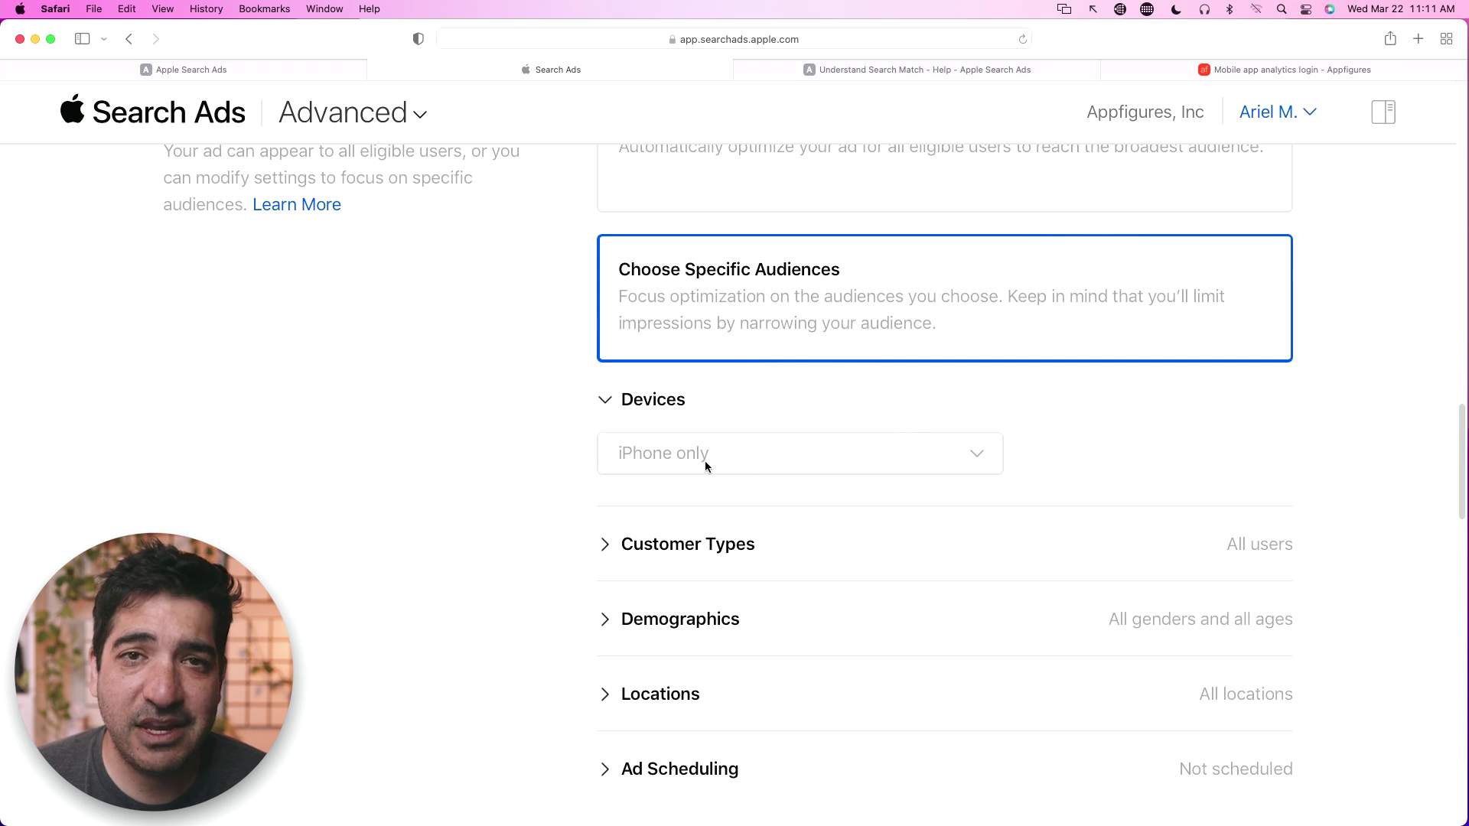
# Set the audience's Customer Types to New users.
pyautogui.click(688, 544)
pyautogui.click(700, 525)
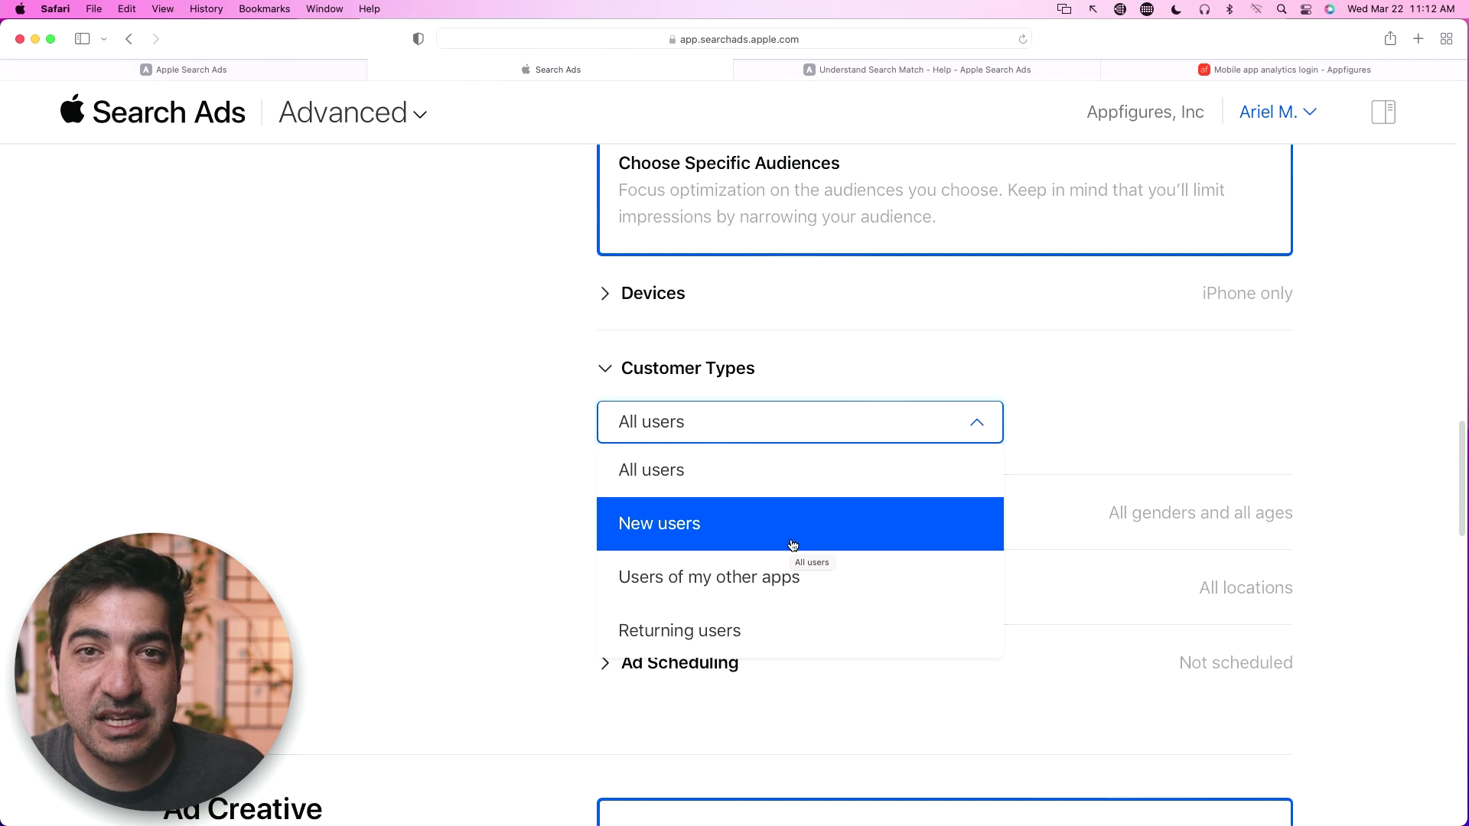
pyautogui.scroll(-1, 791, 544)
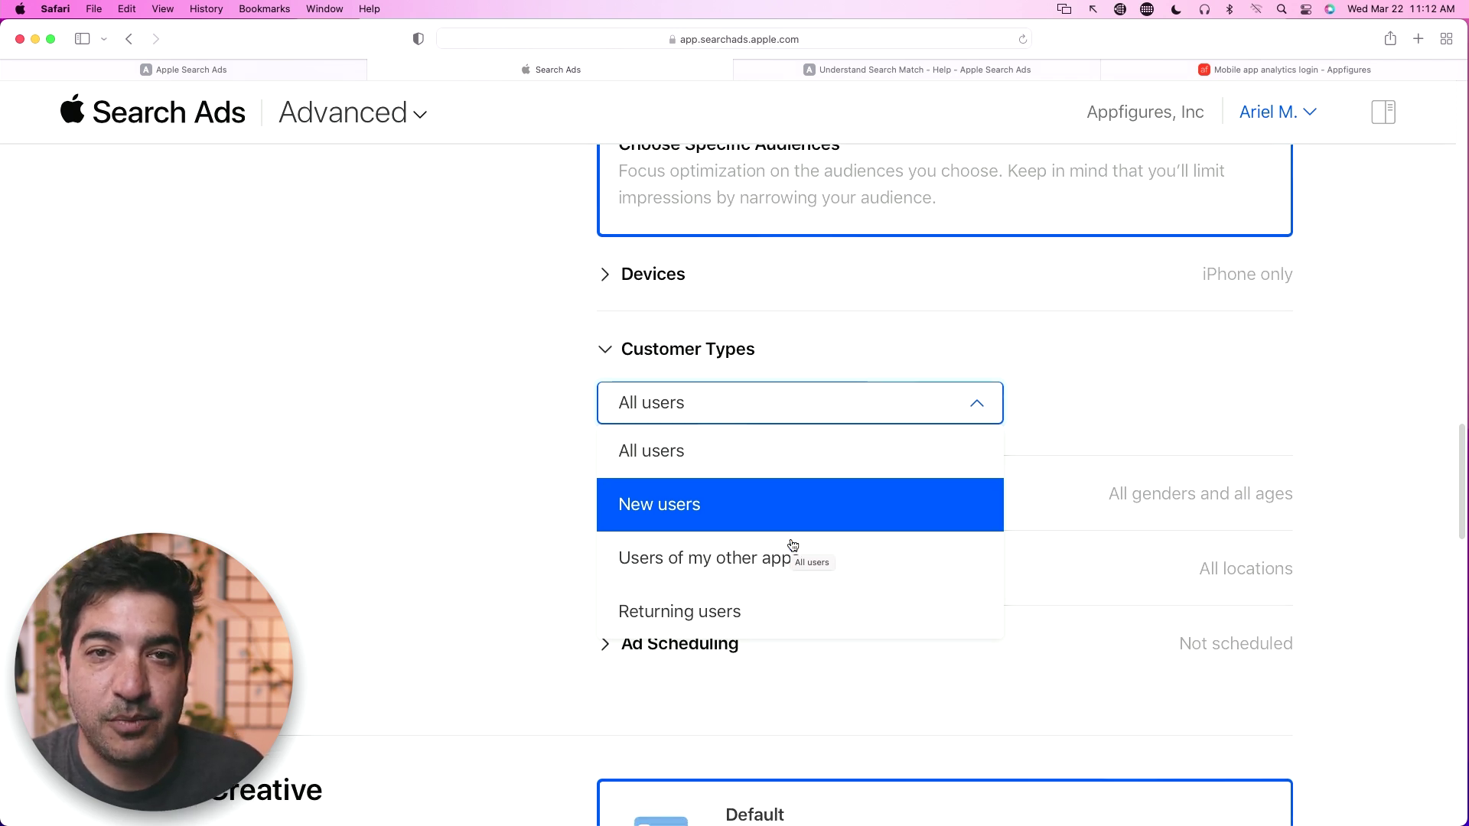
pyautogui.scroll(2, 790, 547)
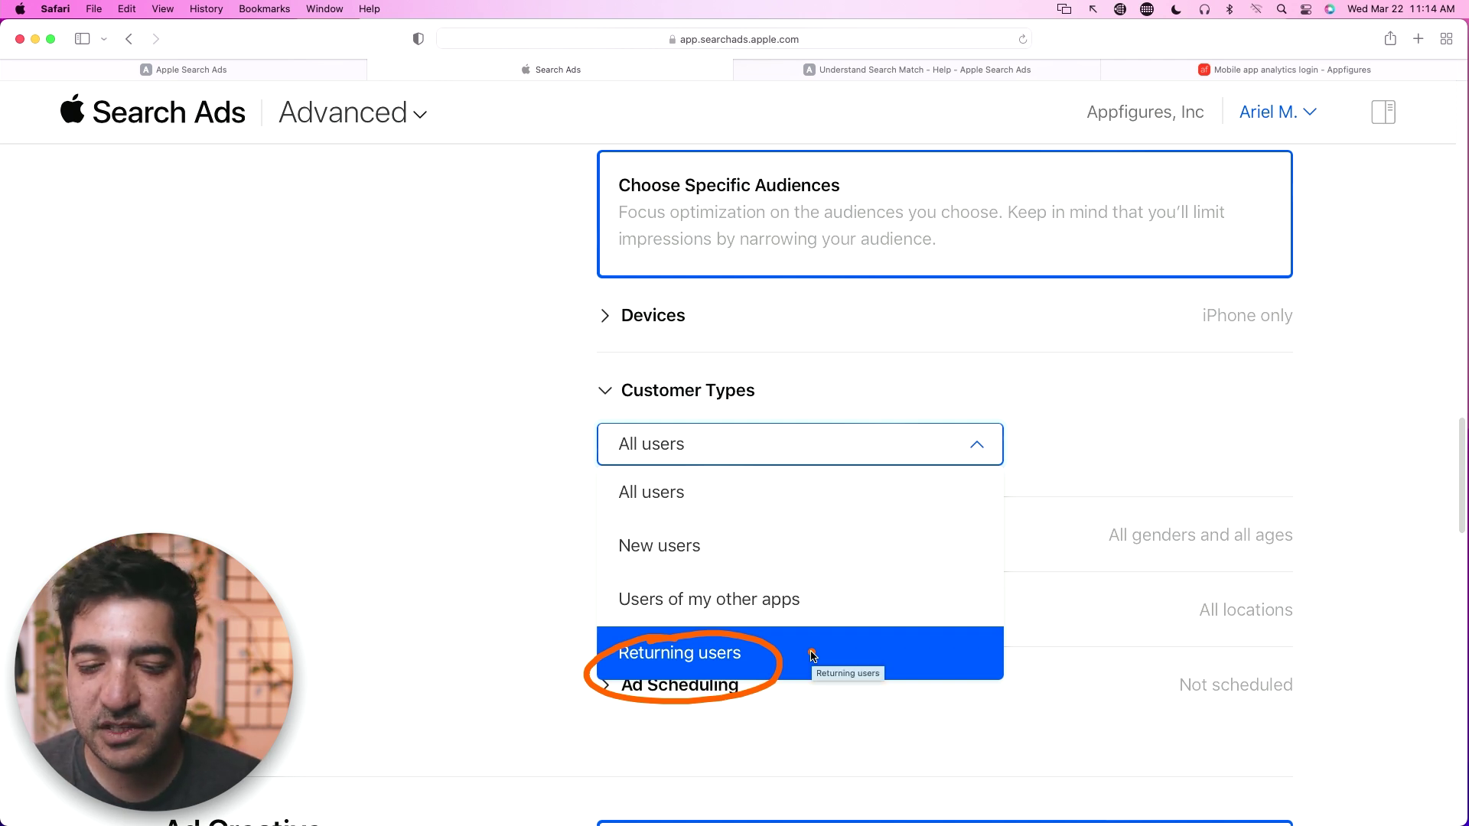
pyautogui.scroll(3, 812, 657)
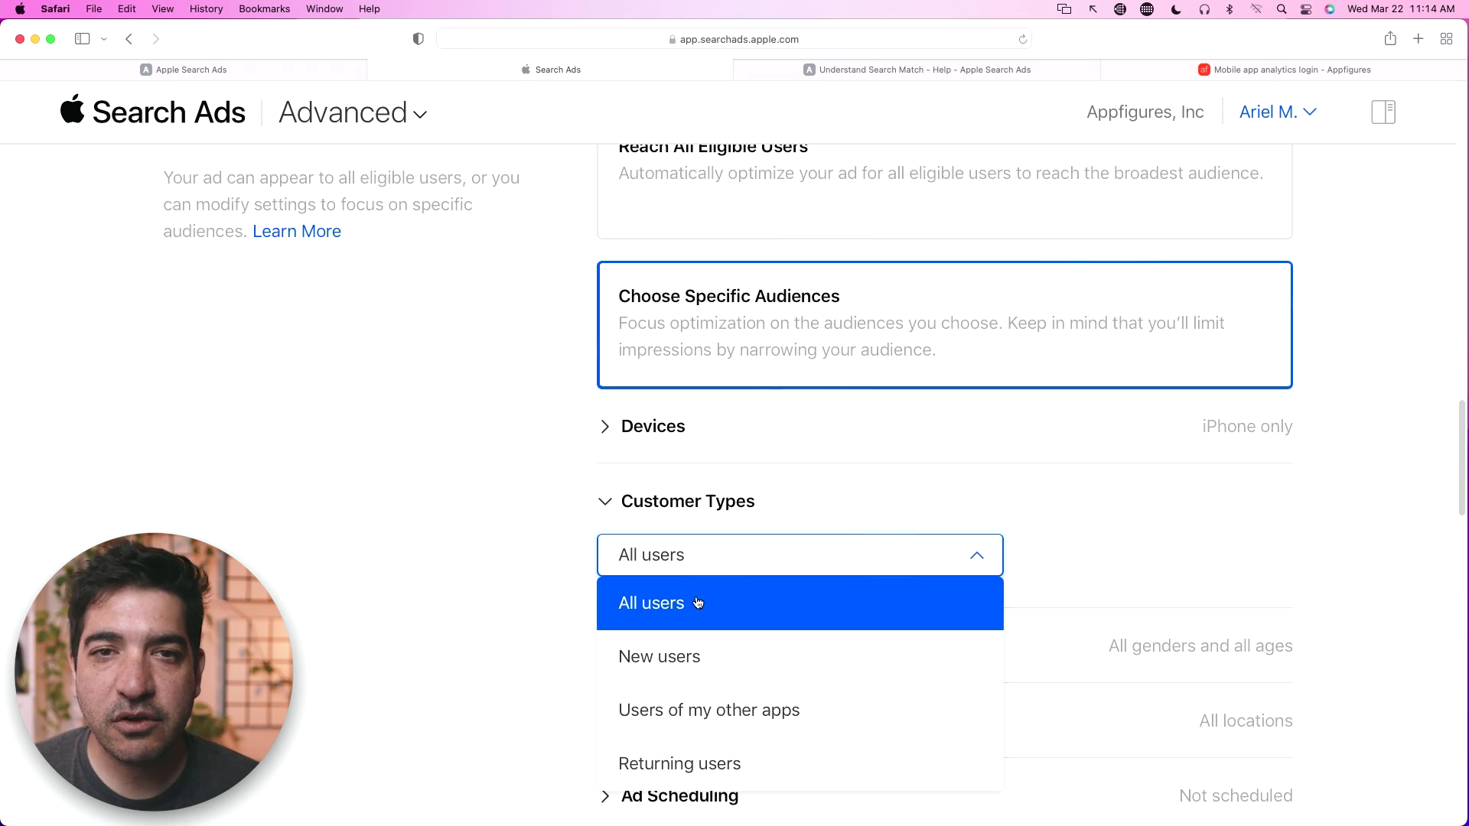
pyautogui.click(696, 656)
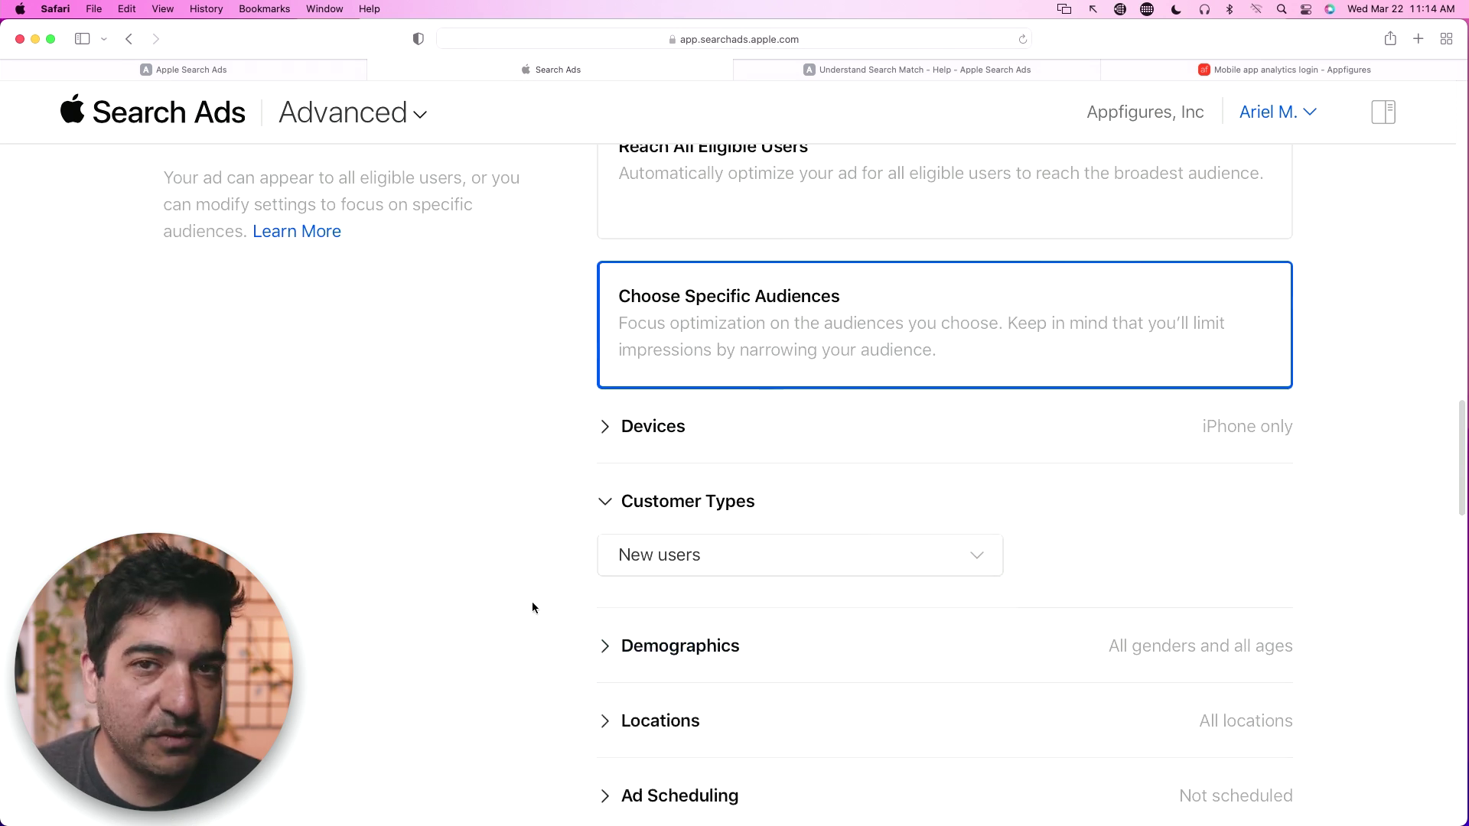
# Set the minimum age of the audience's demographic age range to 23.
pyautogui.scroll(-2, 534, 606)
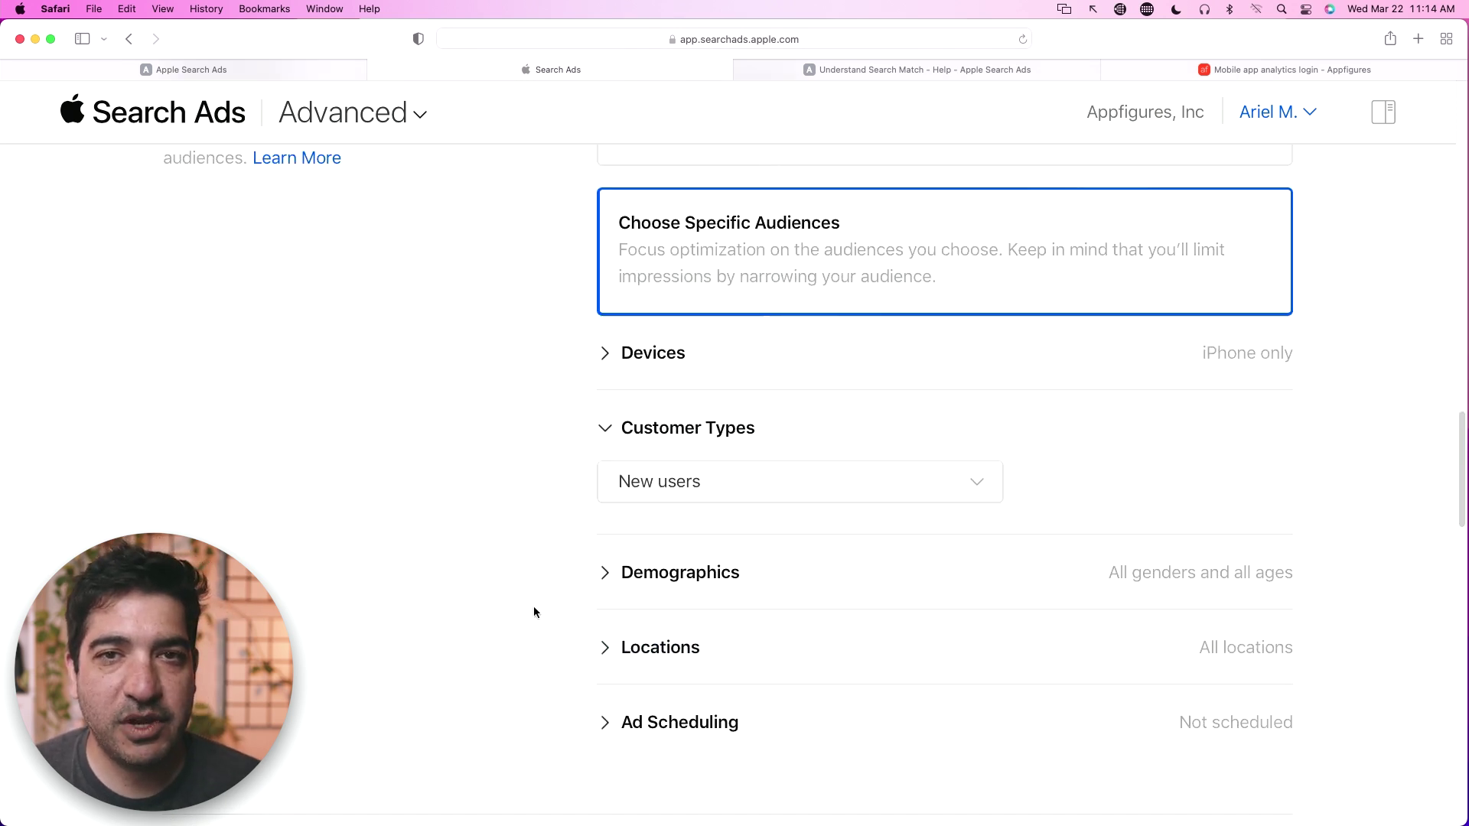
pyautogui.click(643, 578)
pyautogui.scroll(-3, 572, 607)
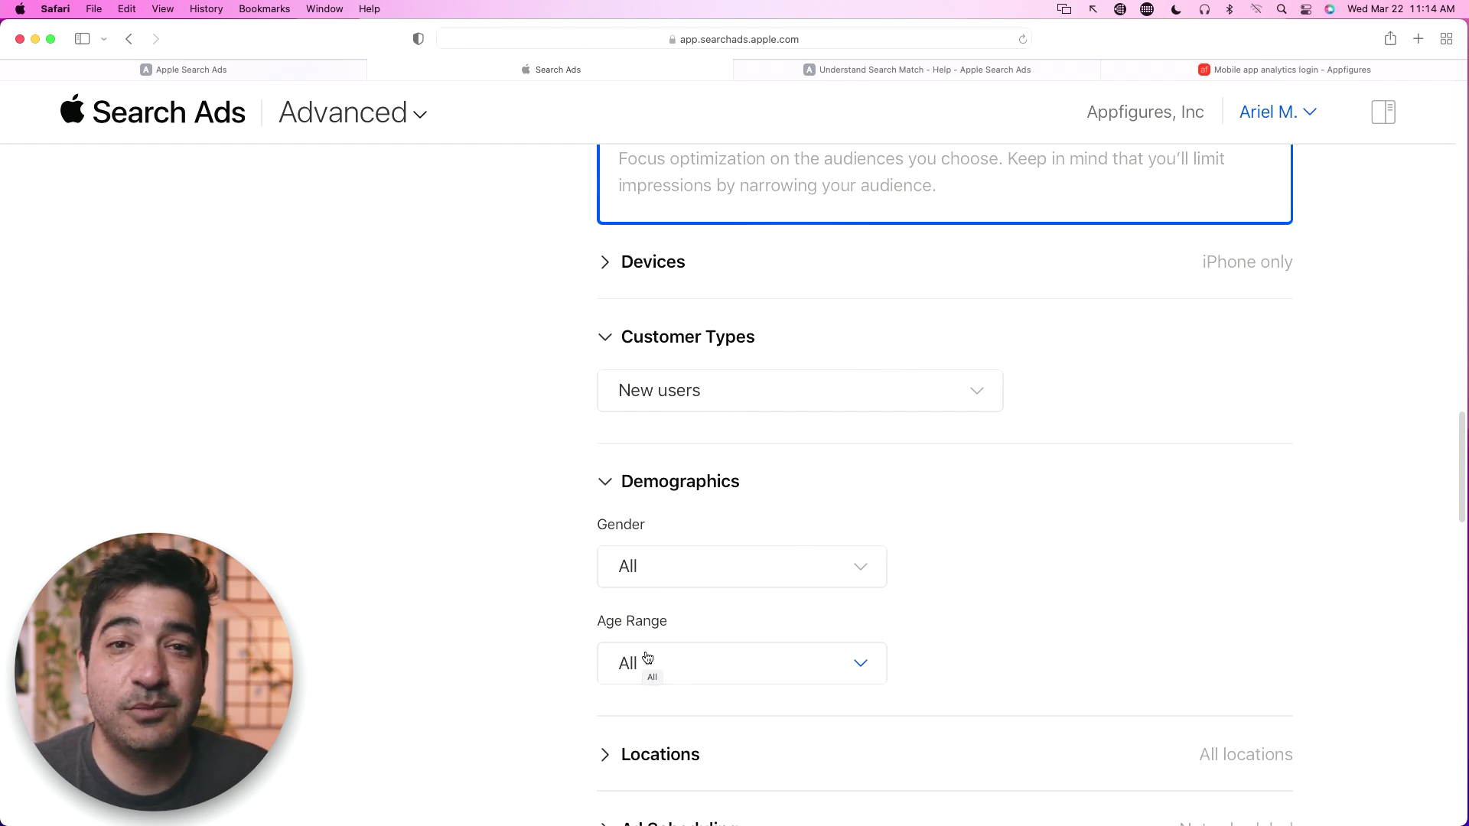
pyautogui.click(643, 616)
pyautogui.click(581, 655)
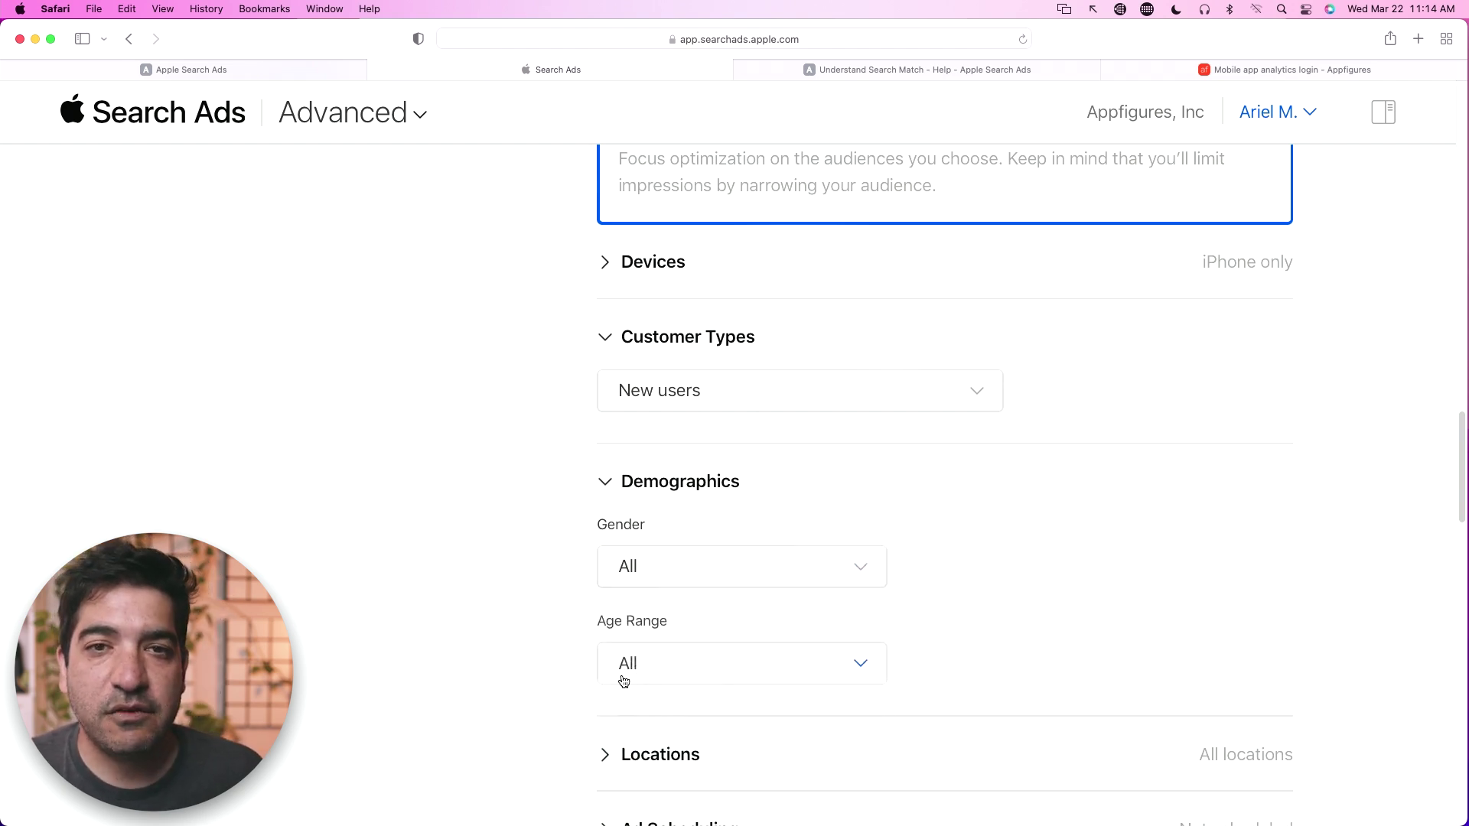
pyautogui.click(624, 678)
pyautogui.scroll(-8, 551, 685)
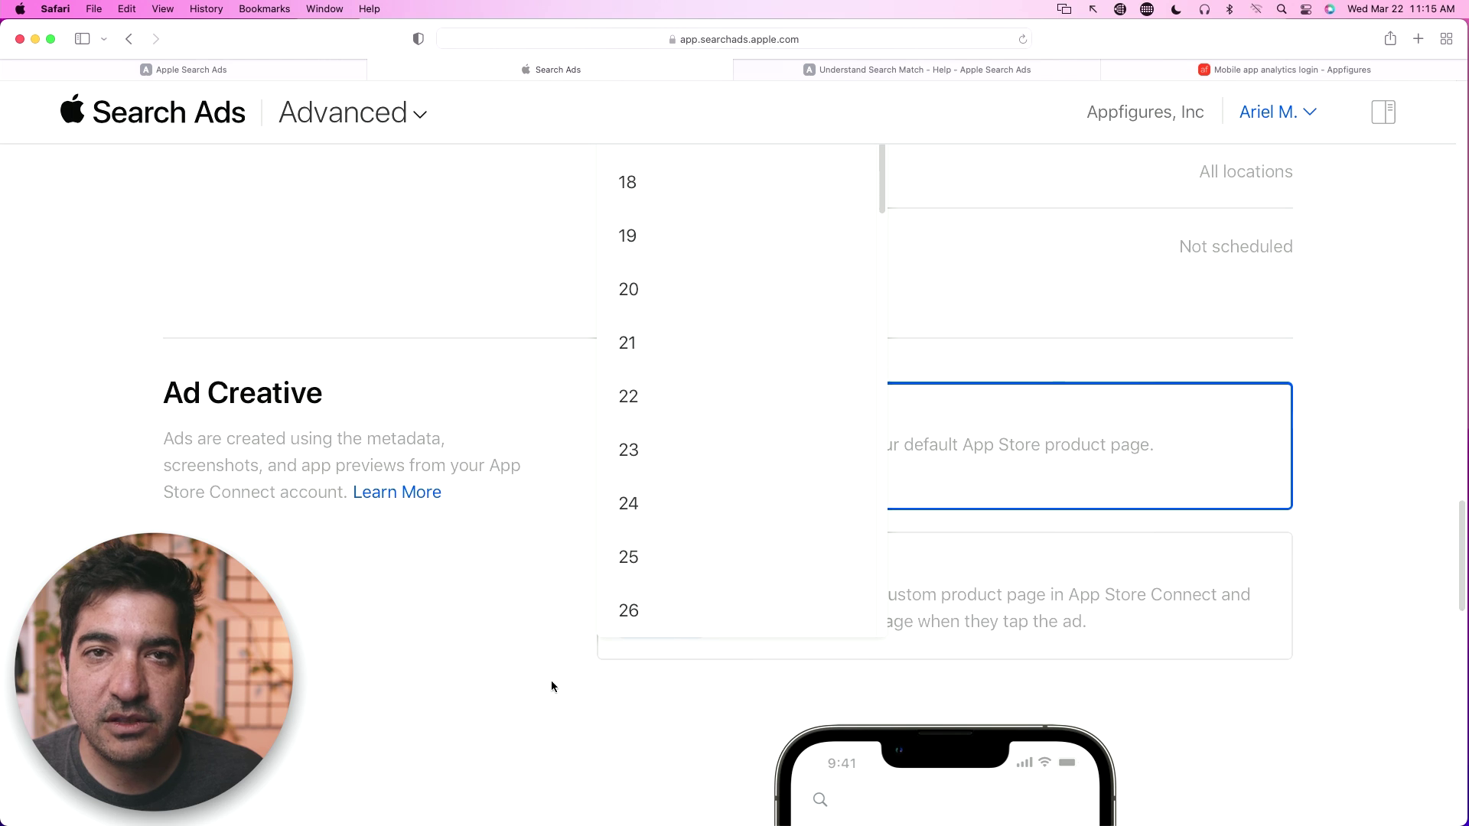
pyautogui.scroll(4, 551, 681)
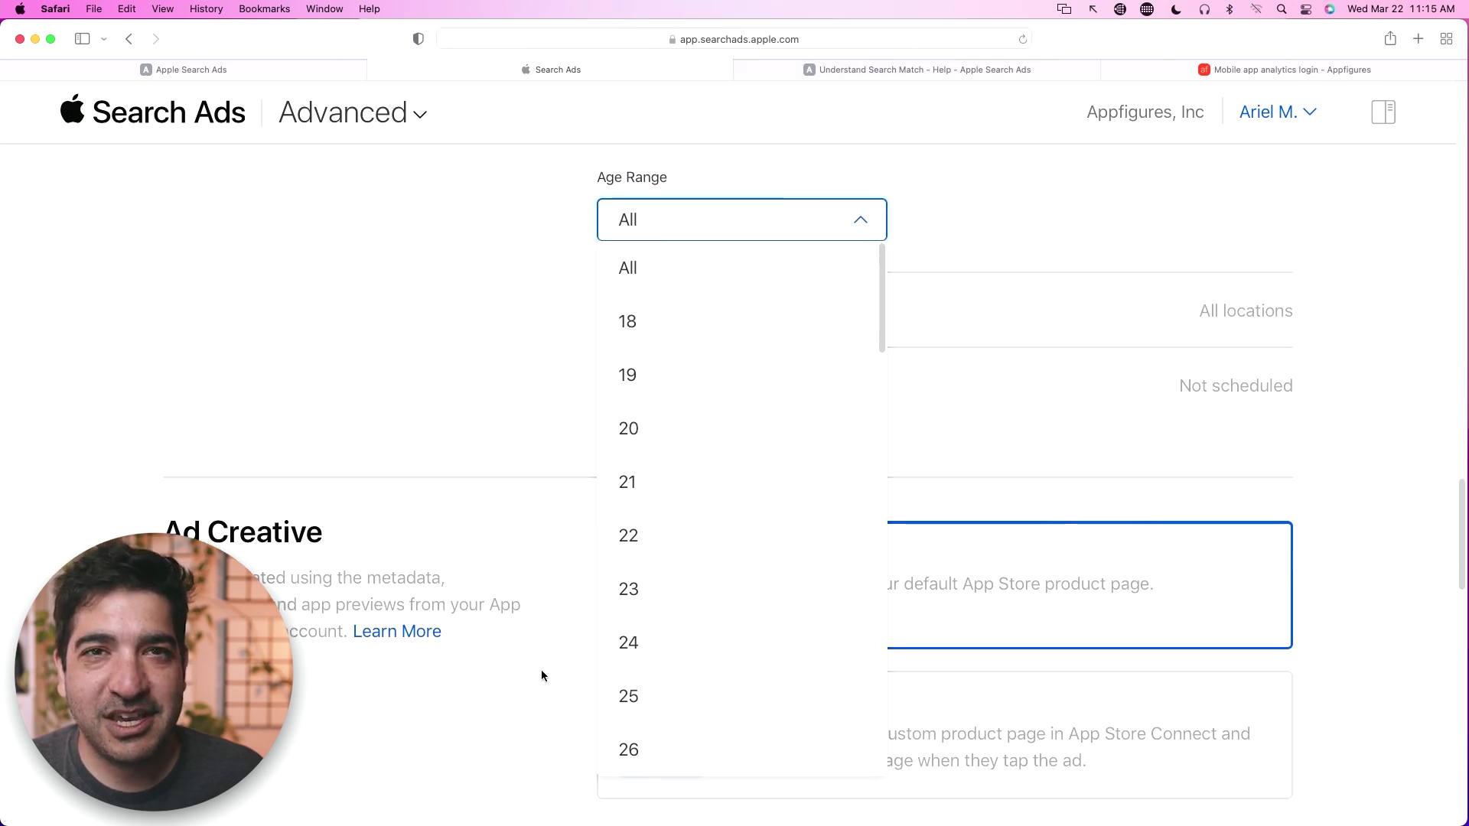
pyautogui.scroll(1, 541, 675)
pyautogui.scroll(-2, 697, 620)
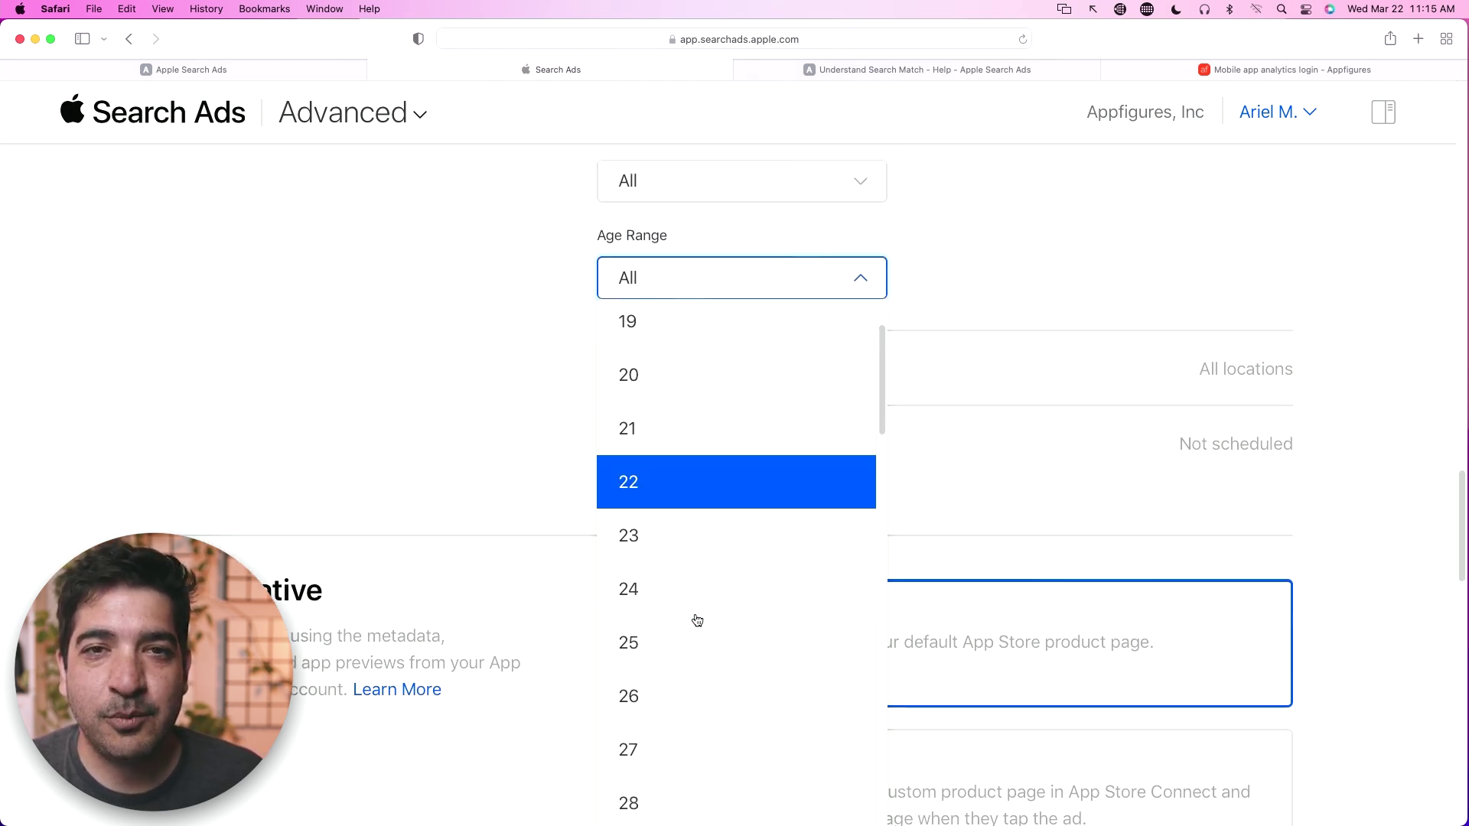
pyautogui.click(677, 537)
# Review the maximum age and gender options in the audience demographics.
pyautogui.click(784, 294)
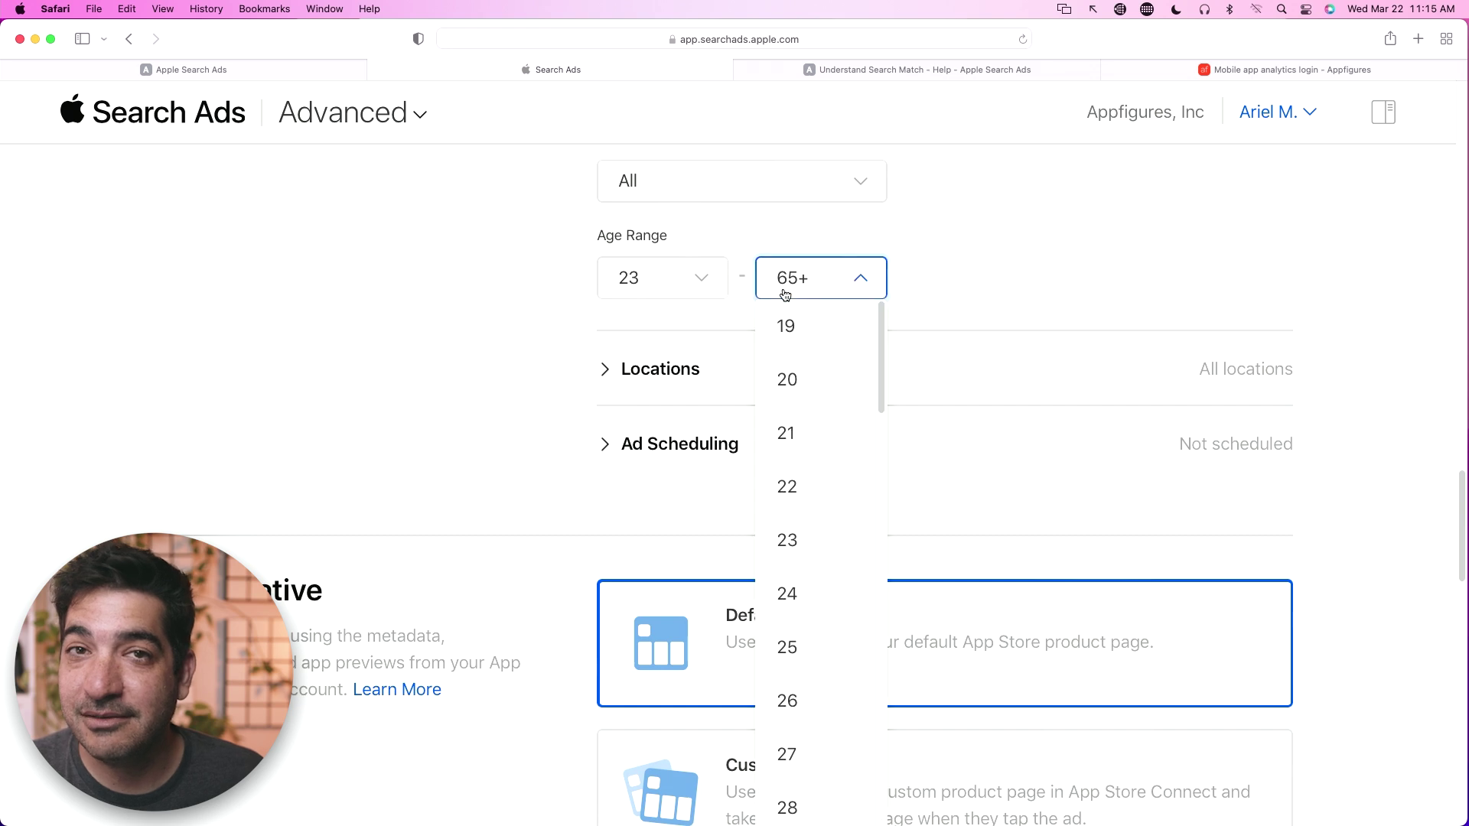
pyautogui.scroll(2, 918, 378)
pyautogui.click(919, 381)
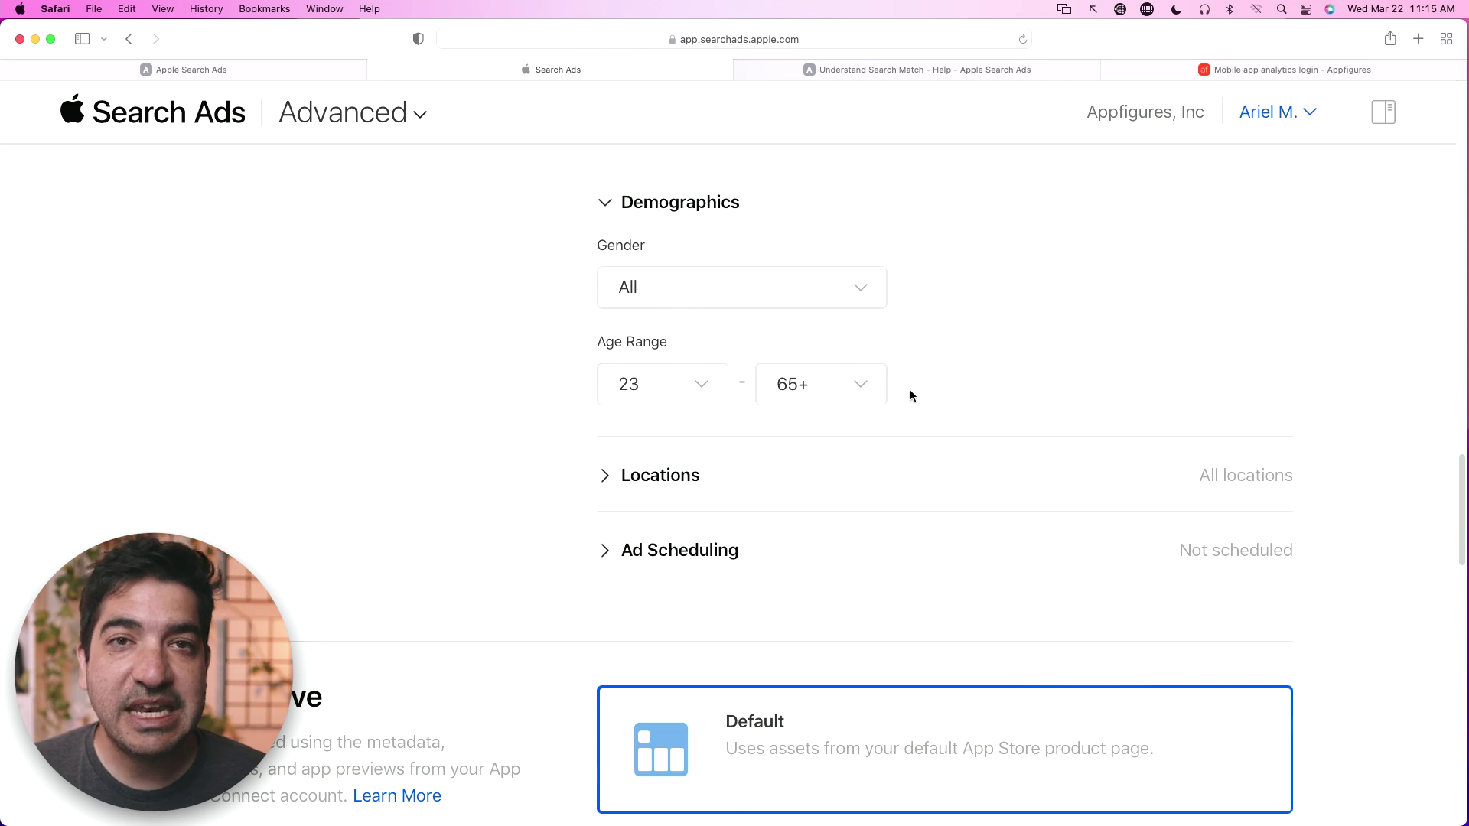
pyautogui.click(834, 306)
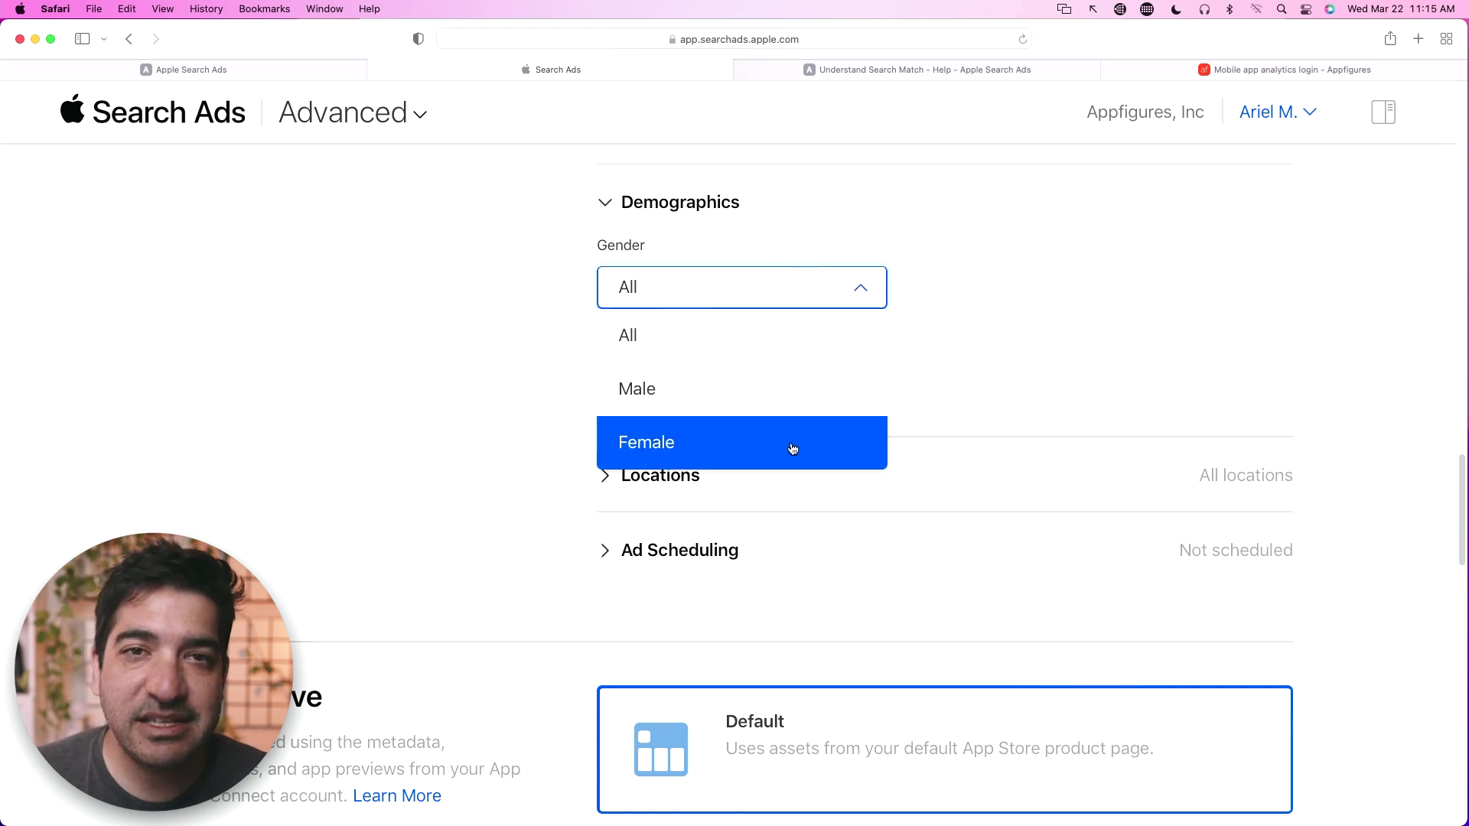
pyautogui.click(937, 390)
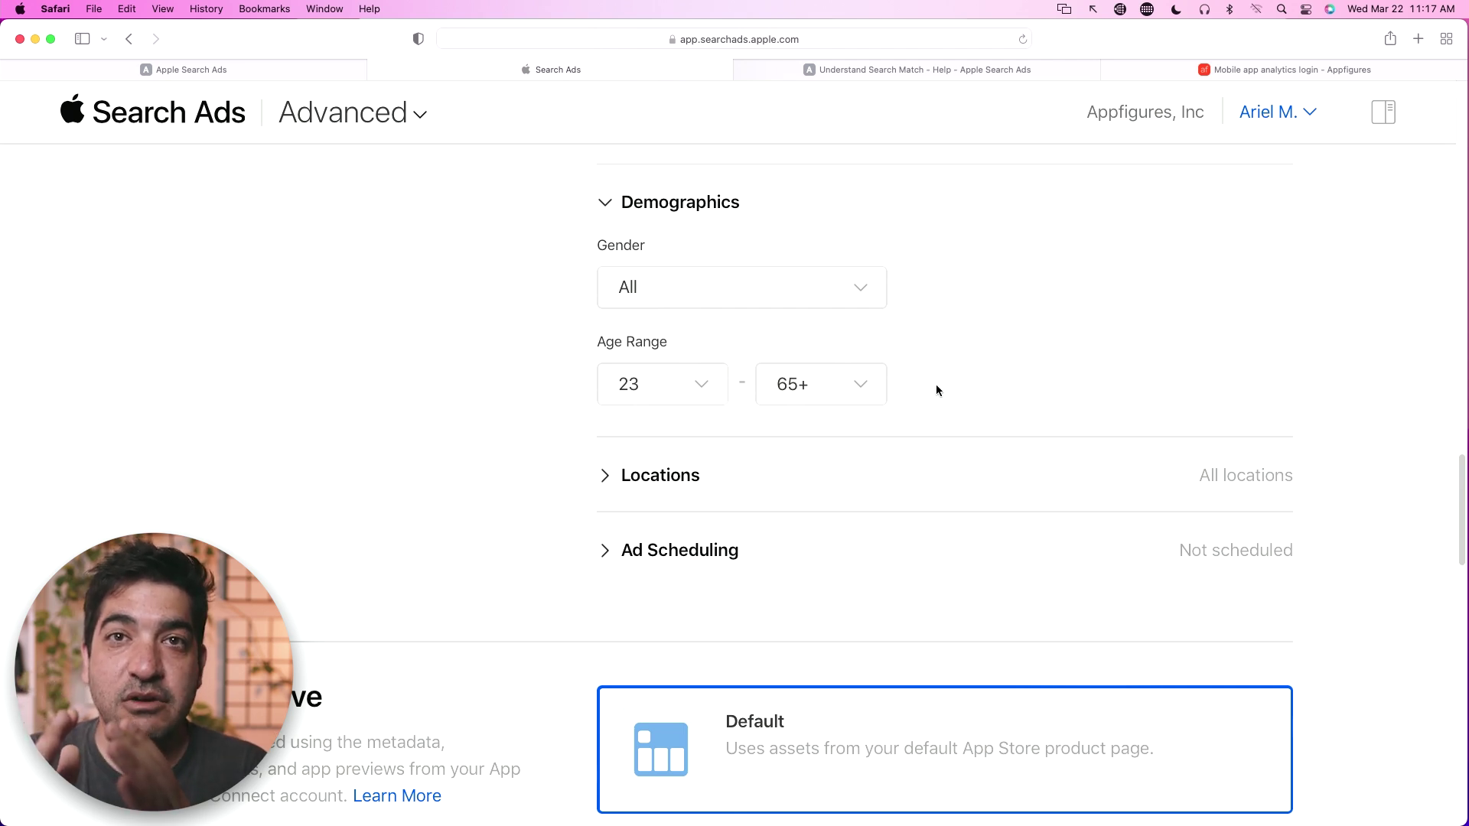
# Examine the Locations targeting and its search by city or state, leaving the ad set to show across all locations.
pyautogui.click(668, 475)
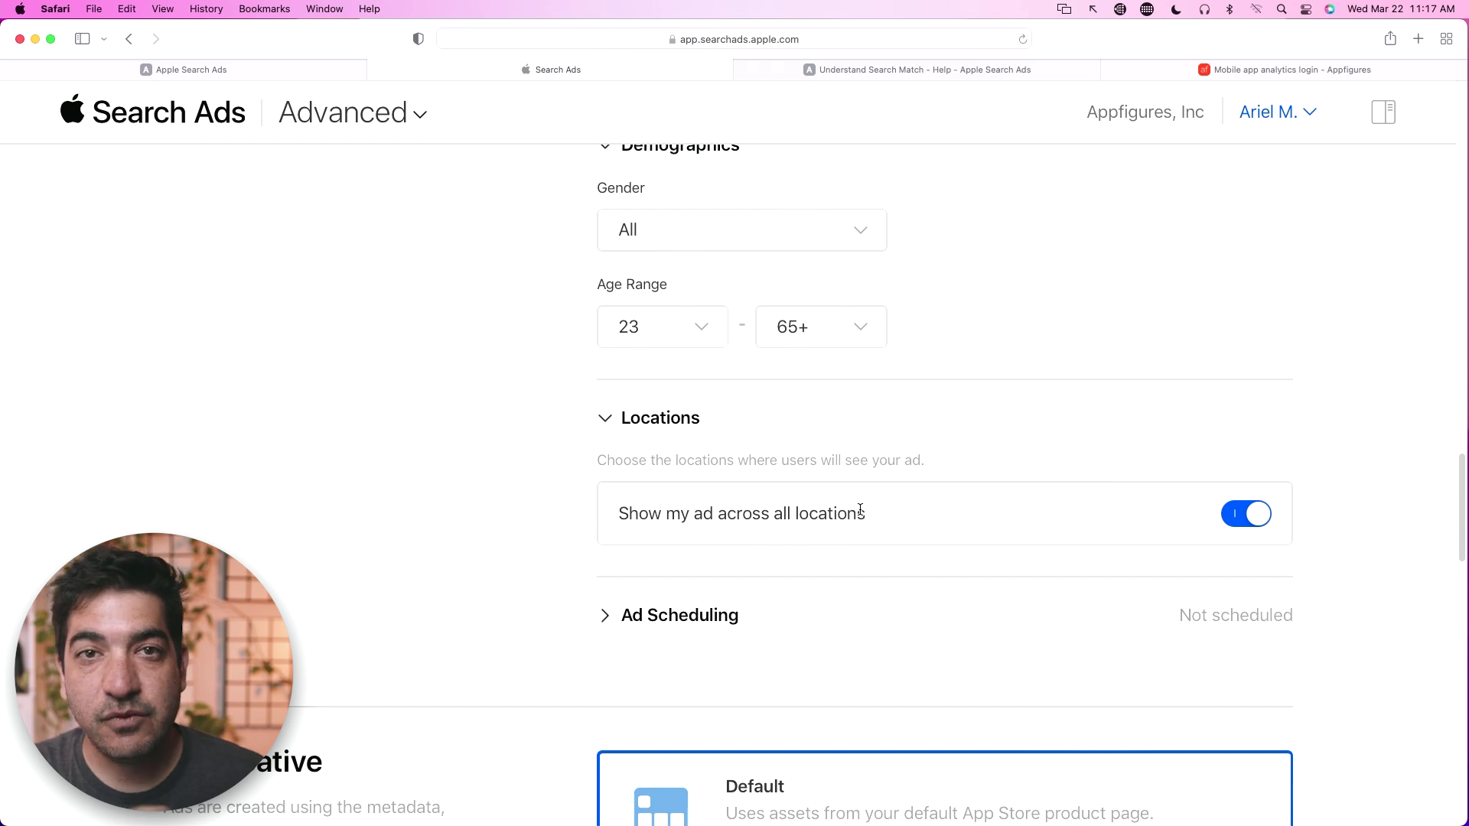
pyautogui.click(1243, 514)
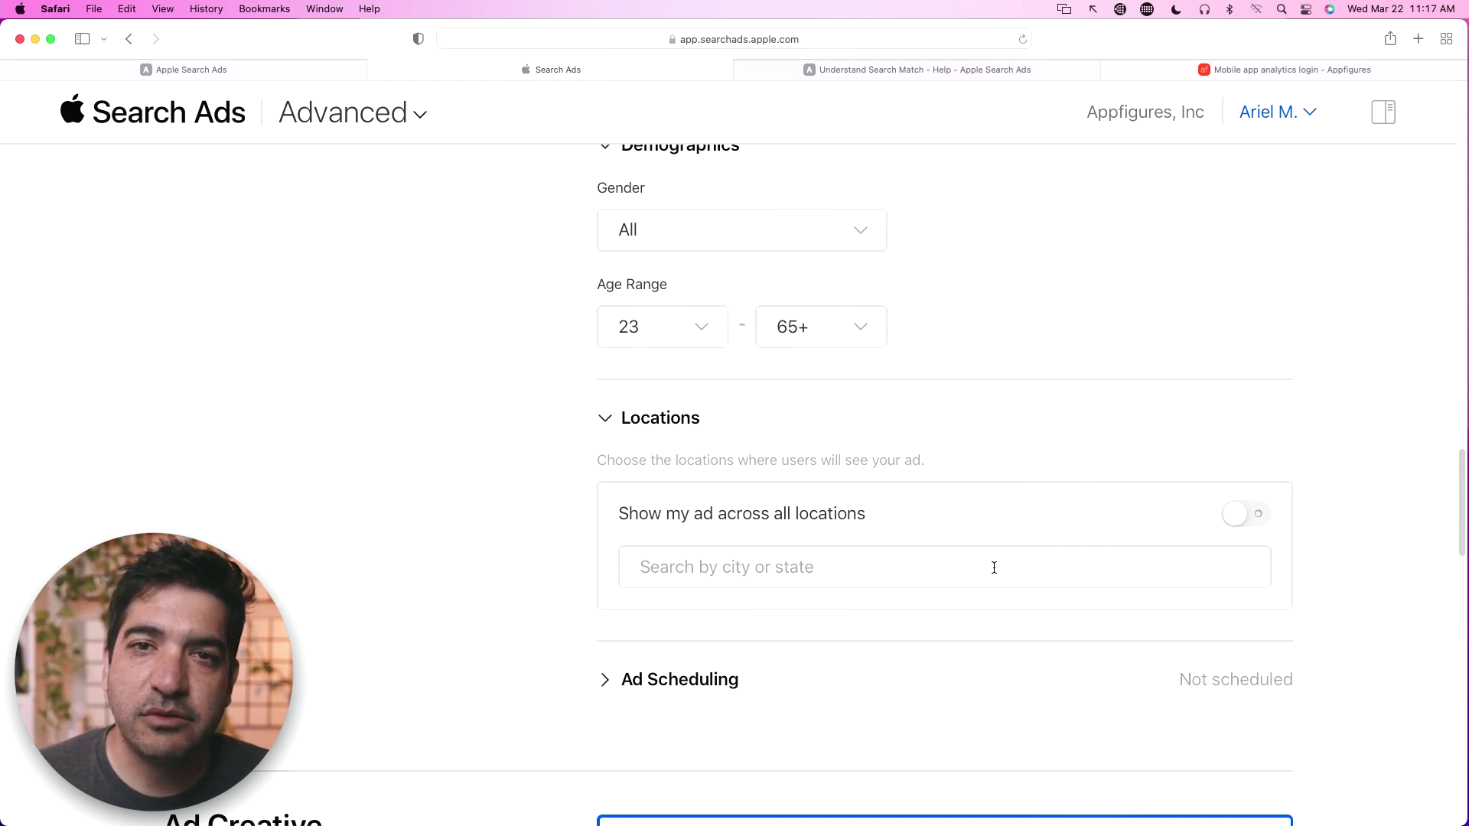
pyautogui.scroll(-2, 994, 568)
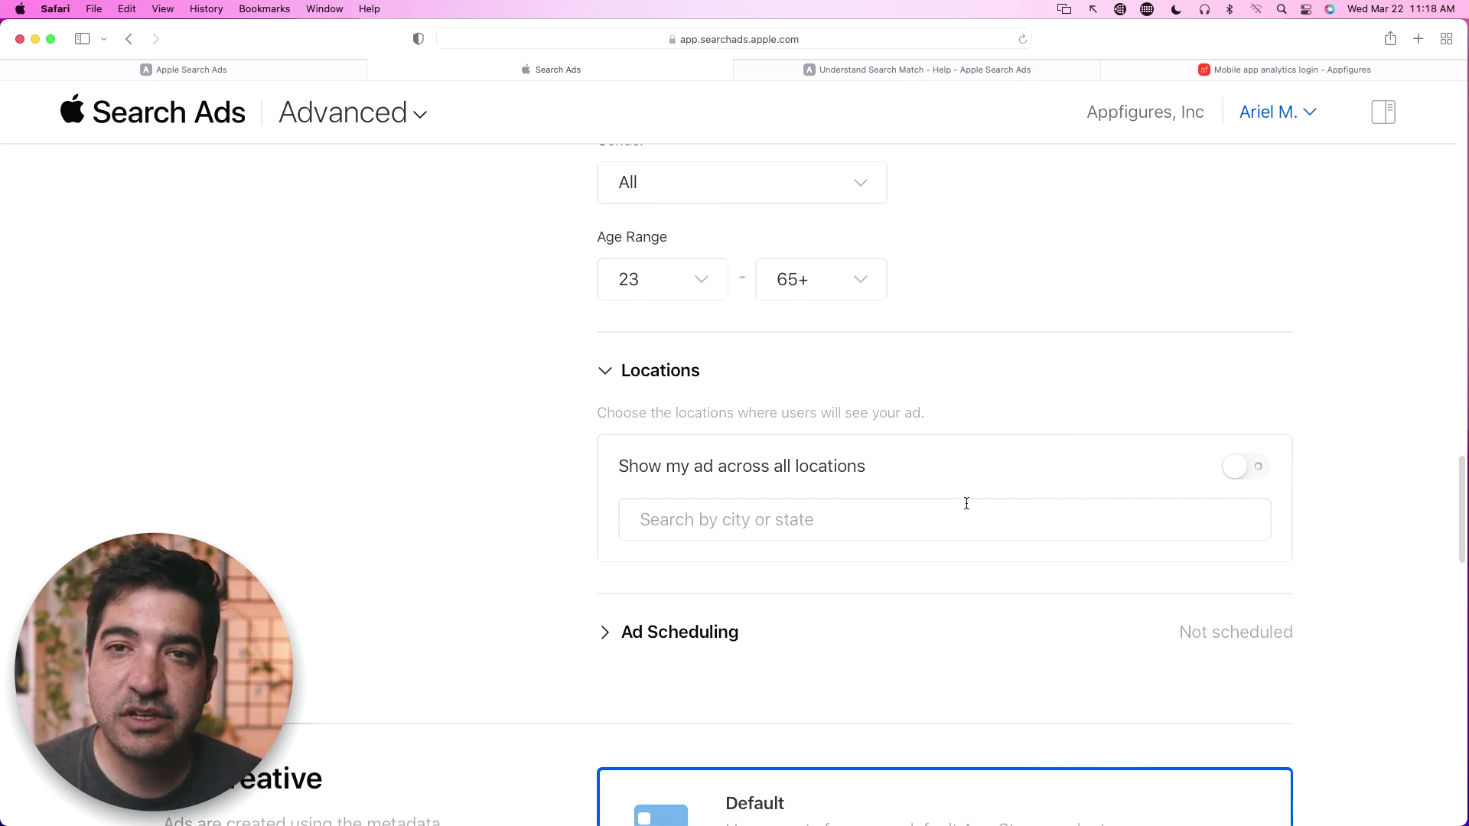
pyautogui.click(1236, 468)
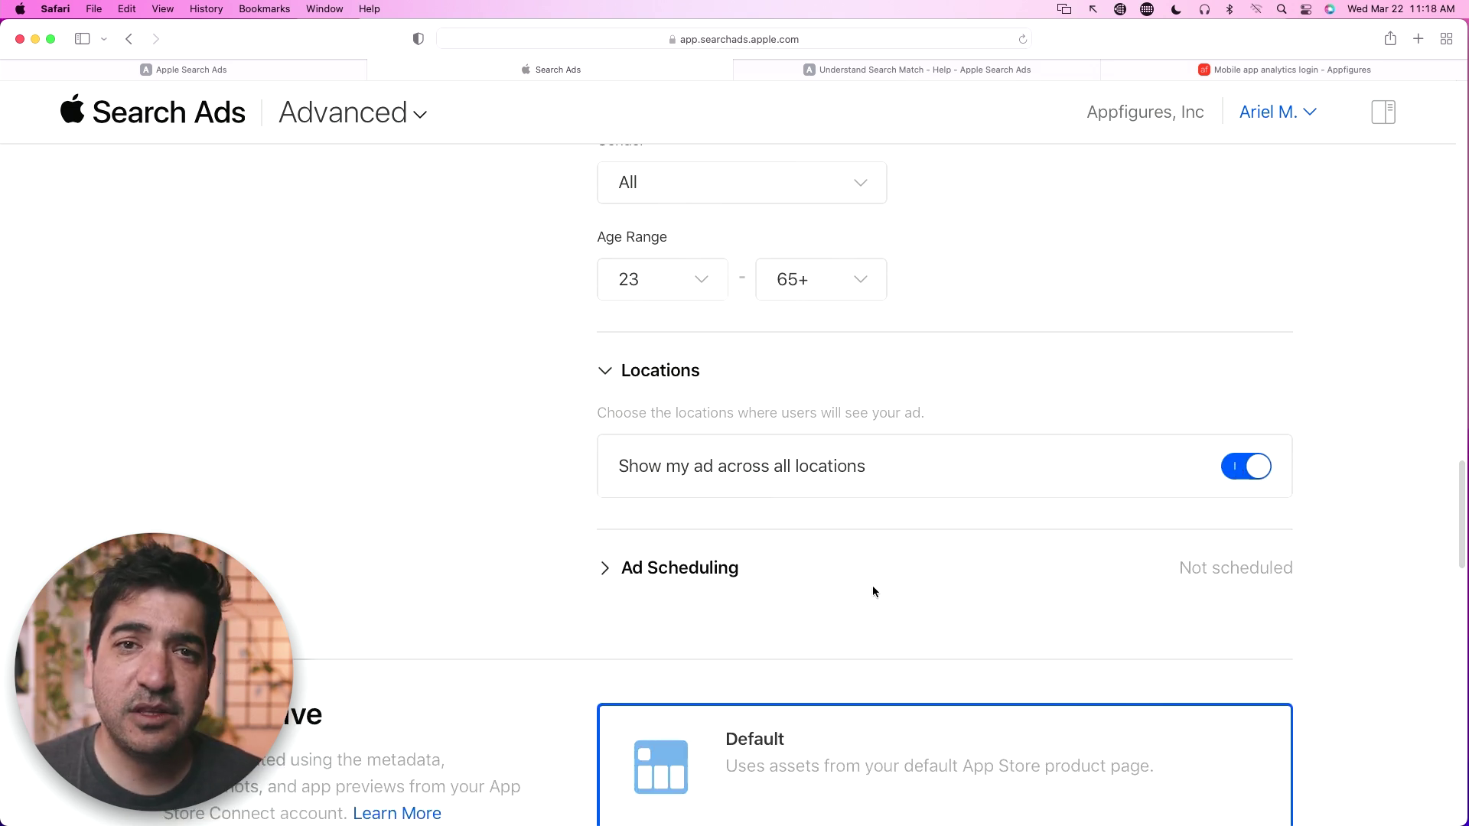